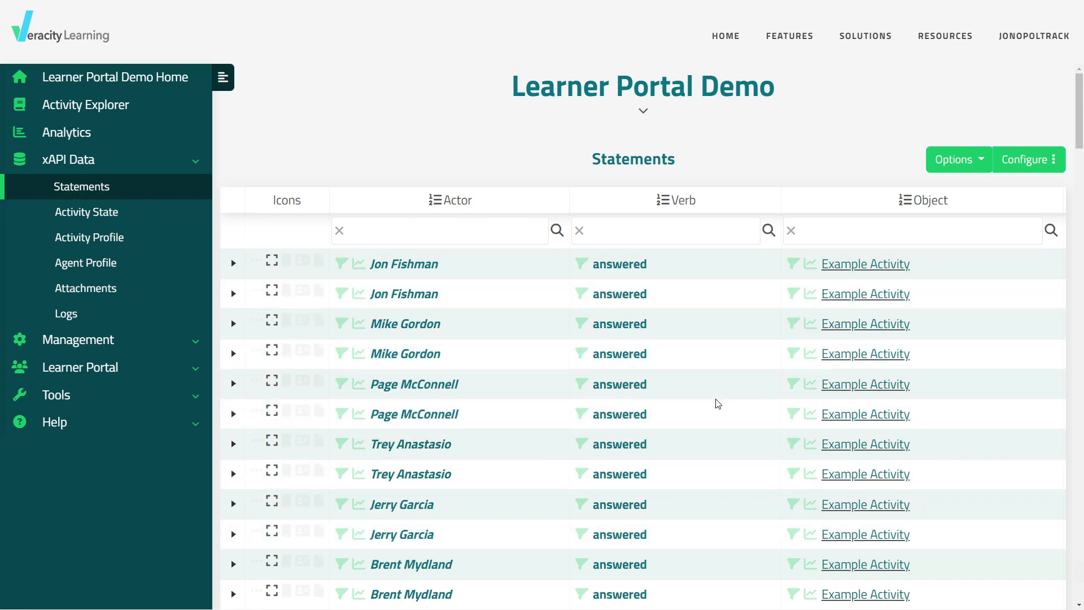
Browse the statement list by advancing to page 3 and going back to page 2
{"action": "scroll", "coordinate": [696, 405], "scroll_direction": "down", "scroll_amount": 20}
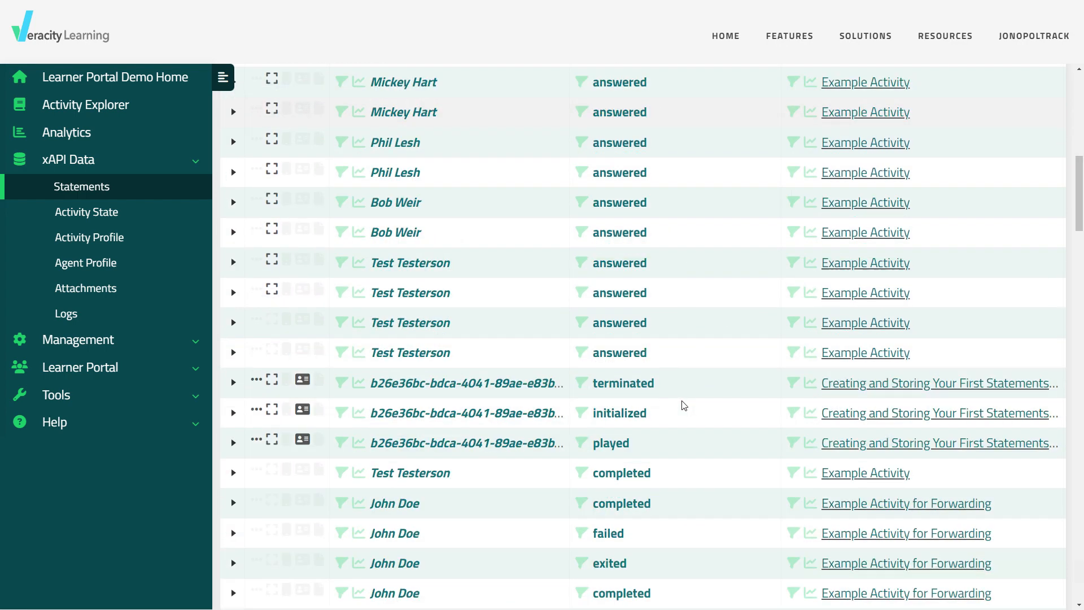
{"action": "scroll", "coordinate": [681, 406], "scroll_direction": "down", "scroll_amount": 20}
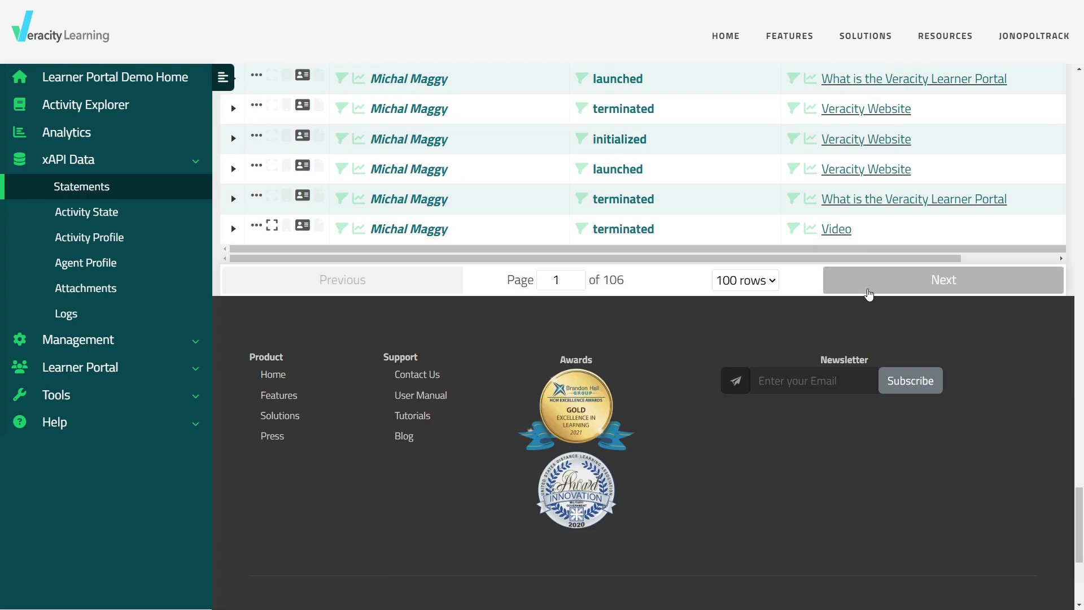
{"action": "left_click", "coordinate": [875, 285]}
{"action": "left_click", "coordinate": [873, 285]}
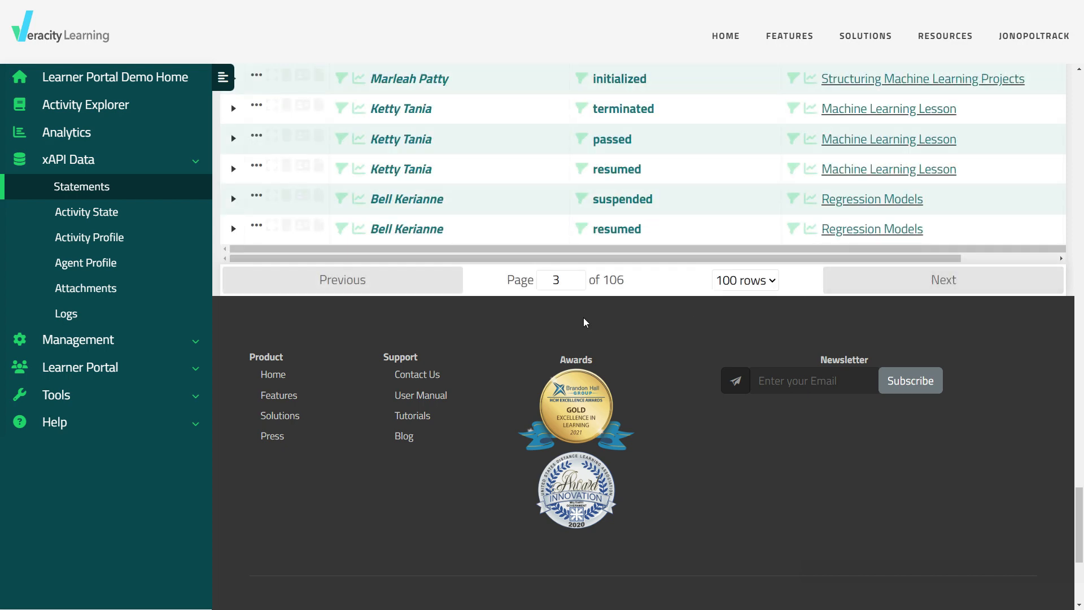
{"action": "left_click", "coordinate": [406, 288]}
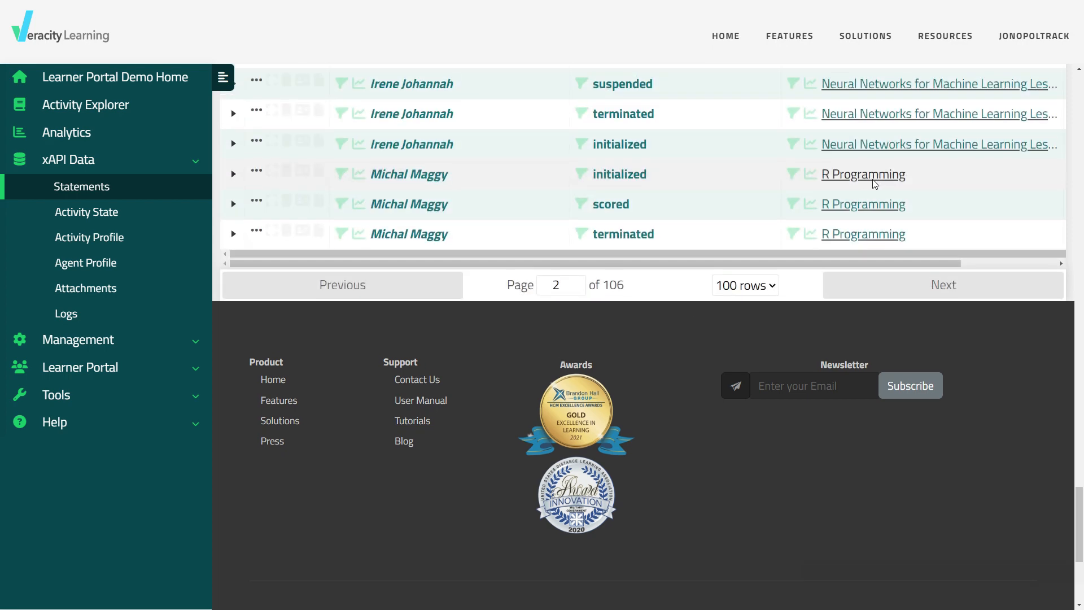
Filter the statements by the R Programming activity as the object
{"action": "scroll", "coordinate": [656, 307], "scroll_direction": "up", "scroll_amount": 4}
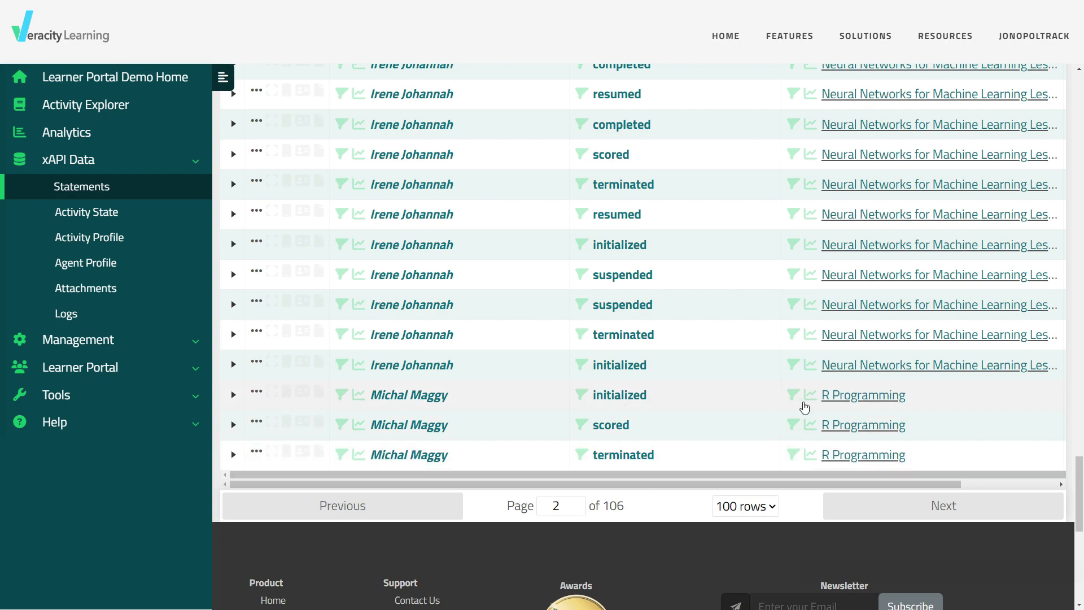
{"action": "scroll", "coordinate": [712, 422], "scroll_direction": "up", "scroll_amount": 20}
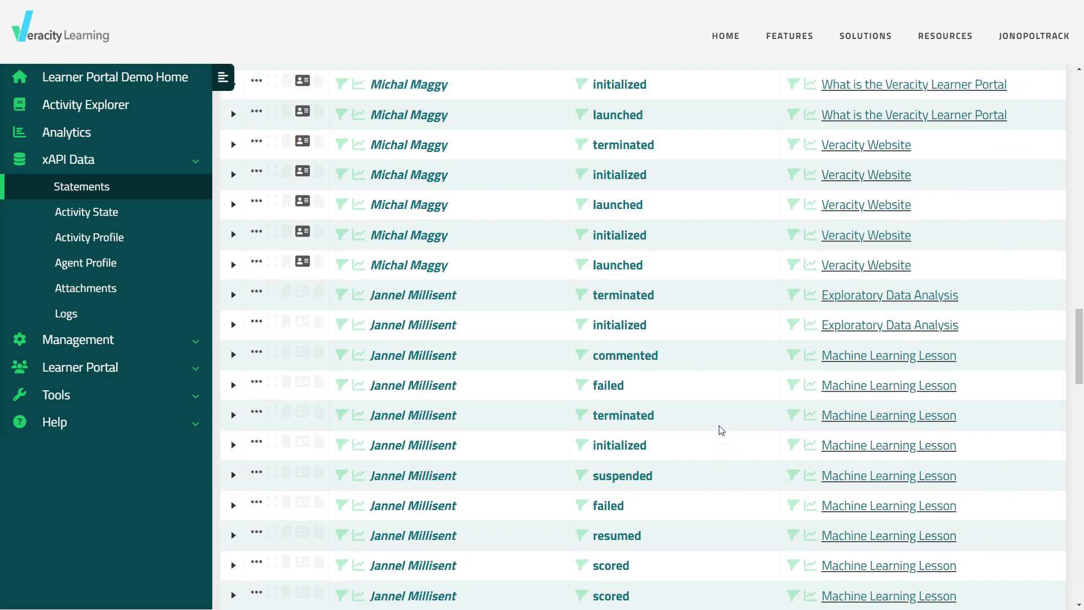
{"action": "scroll", "coordinate": [717, 428], "scroll_direction": "up", "scroll_amount": 5}
{"action": "scroll", "coordinate": [716, 426], "scroll_direction": "down", "scroll_amount": 10}
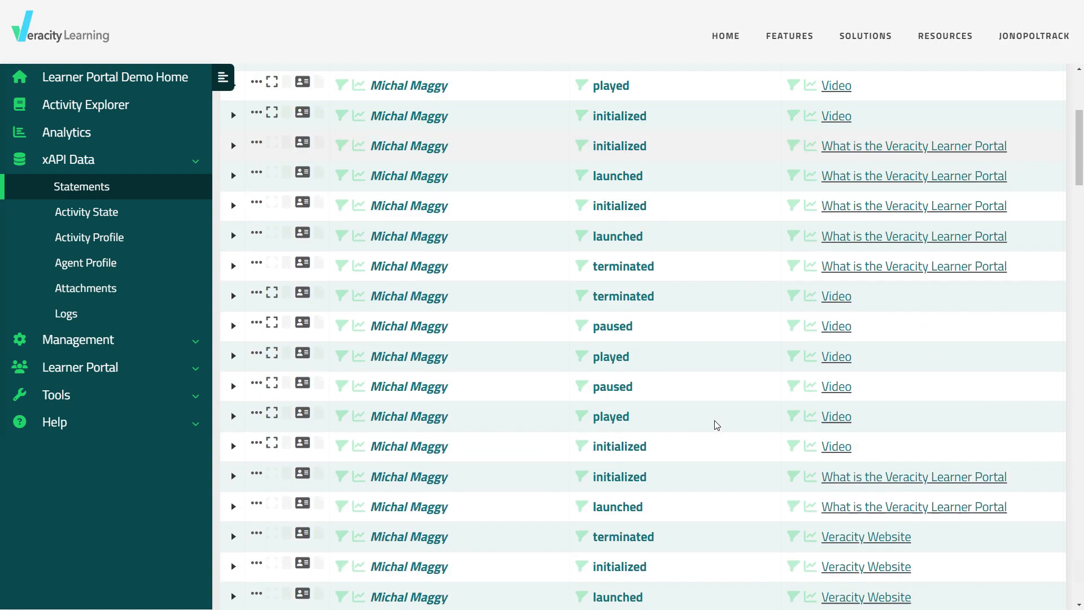
{"action": "scroll", "coordinate": [716, 424], "scroll_direction": "down", "scroll_amount": 10}
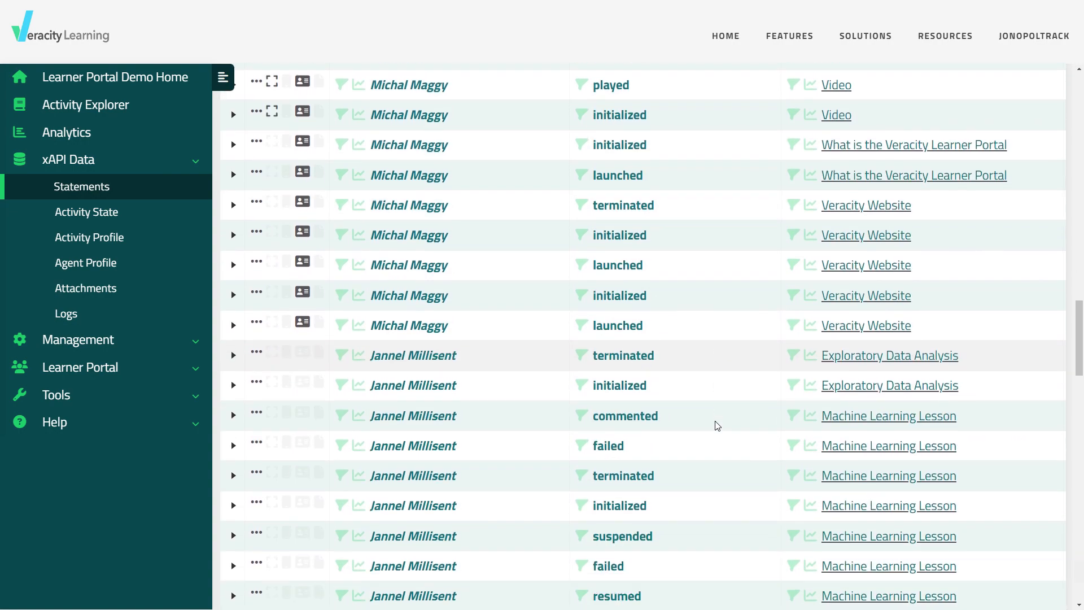
{"action": "scroll", "coordinate": [717, 426], "scroll_direction": "down", "scroll_amount": 15}
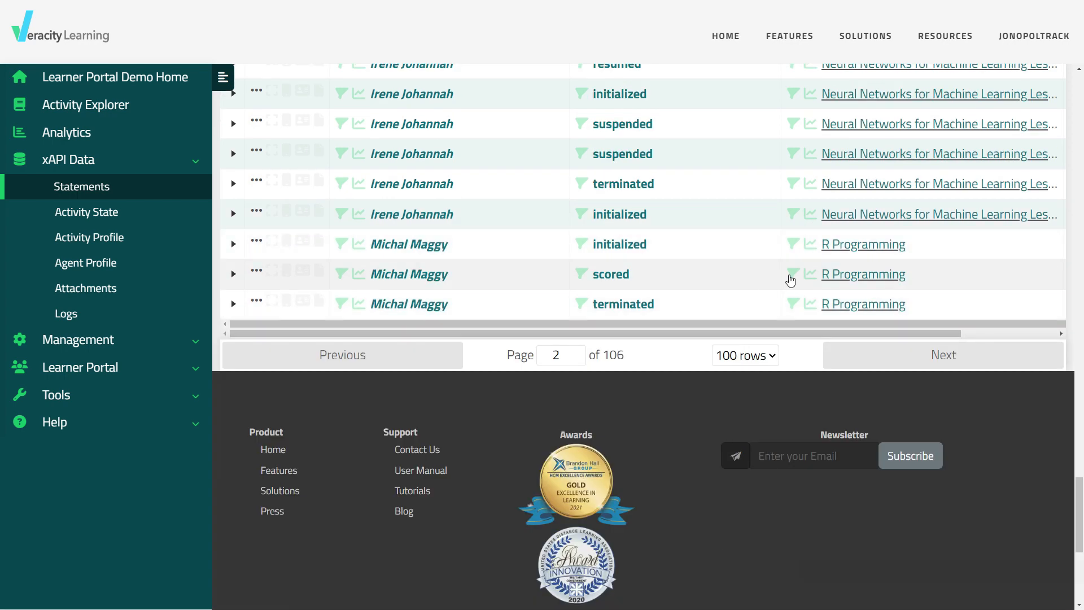
{"action": "left_click", "coordinate": [790, 280]}
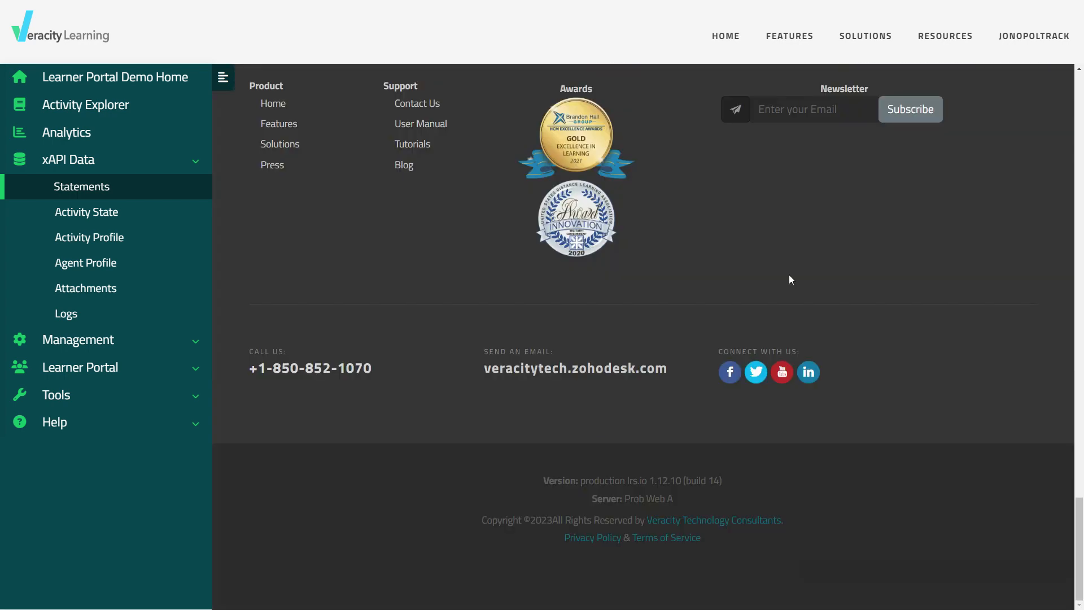
{"action": "scroll", "coordinate": [785, 277], "scroll_direction": "up", "scroll_amount": 10}
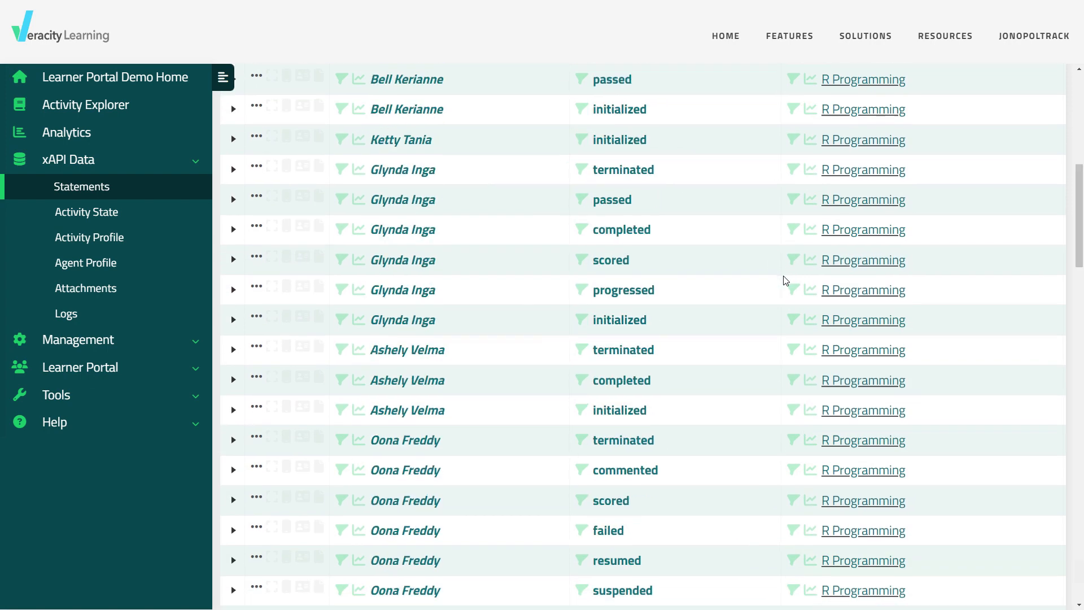
{"action": "scroll", "coordinate": [787, 279], "scroll_direction": "up", "scroll_amount": 9}
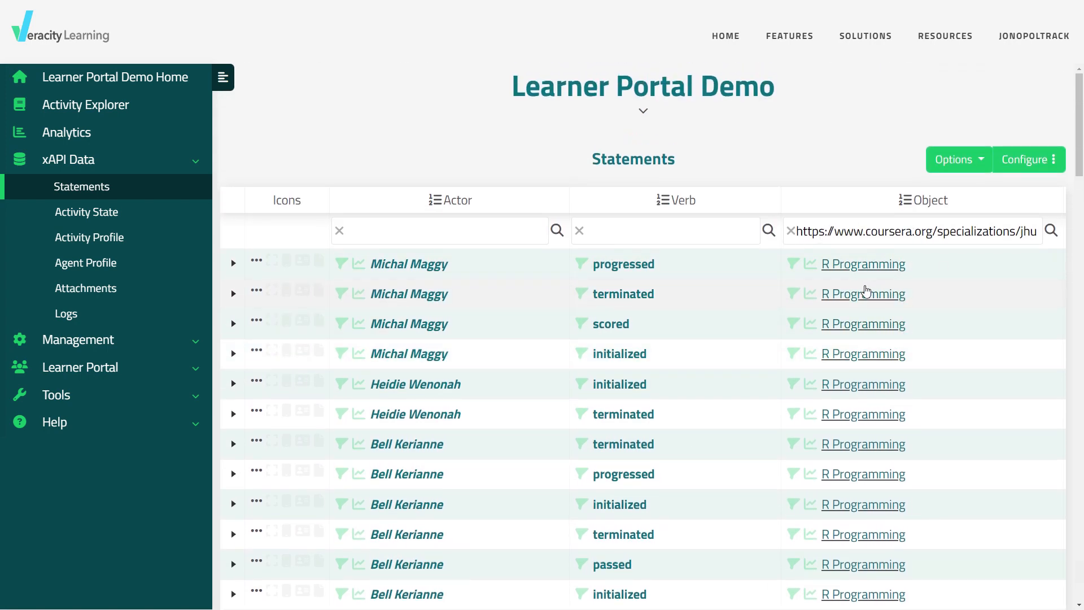
Filter the R Programming statements further by the verb completed
{"action": "scroll", "coordinate": [713, 440], "scroll_direction": "down", "scroll_amount": 3}
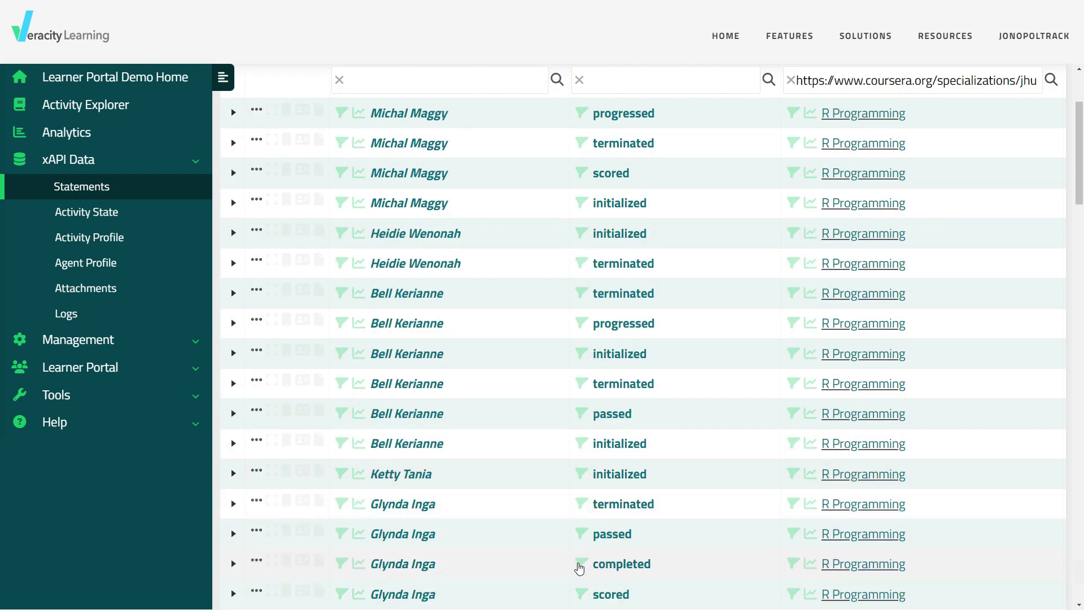
{"action": "left_click", "coordinate": [580, 567]}
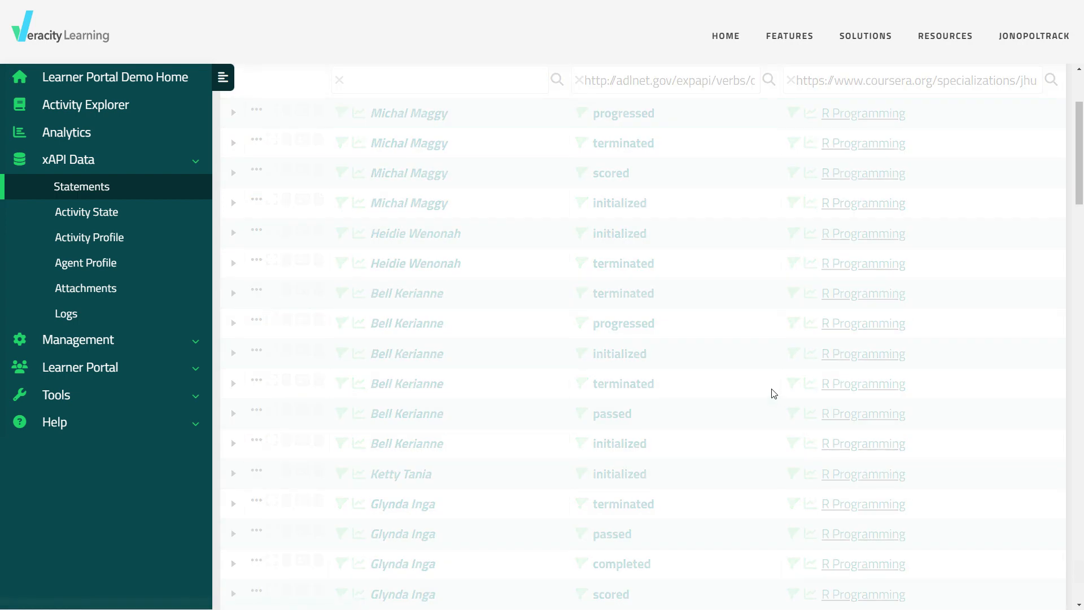
{"action": "scroll", "coordinate": [793, 386], "scroll_direction": "up", "scroll_amount": 3}
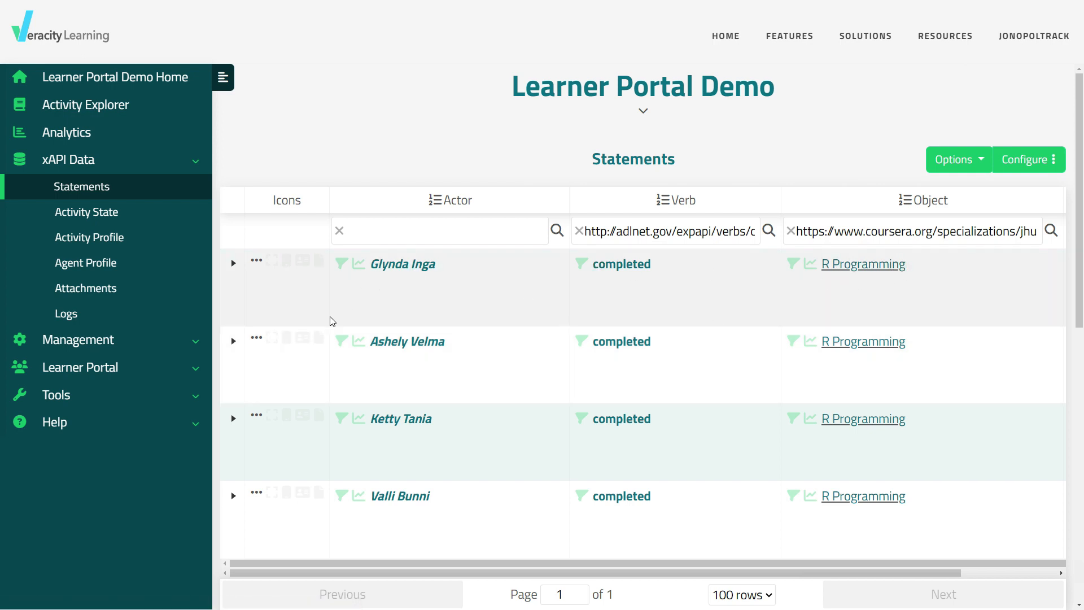
Expand the first completed statement's JSON and highlight the object's activity type URL
{"action": "left_click", "coordinate": [233, 263]}
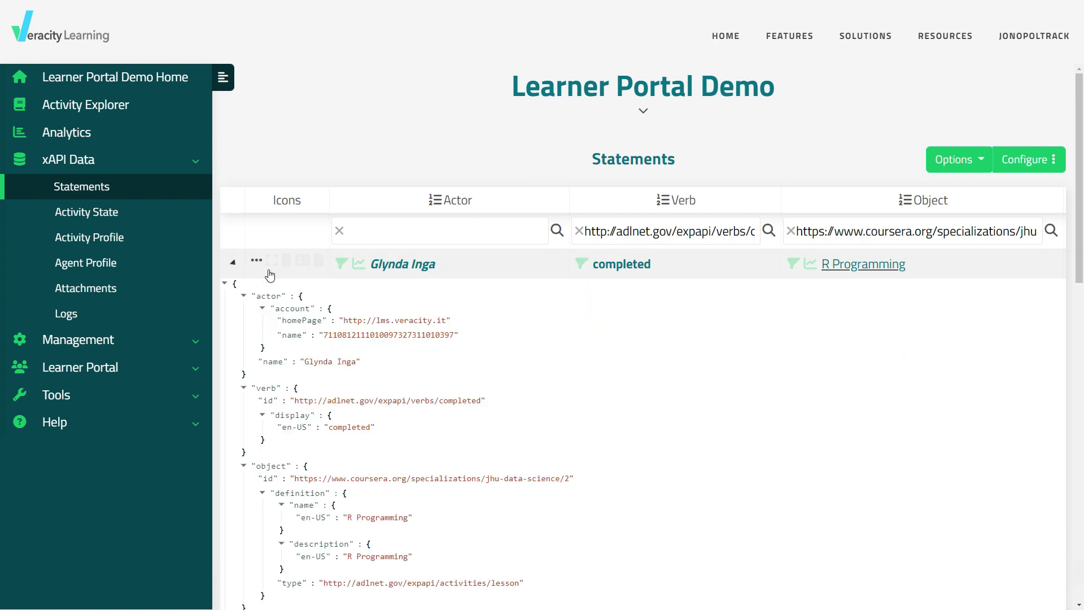
{"action": "scroll", "coordinate": [636, 307], "scroll_direction": "down", "scroll_amount": 3}
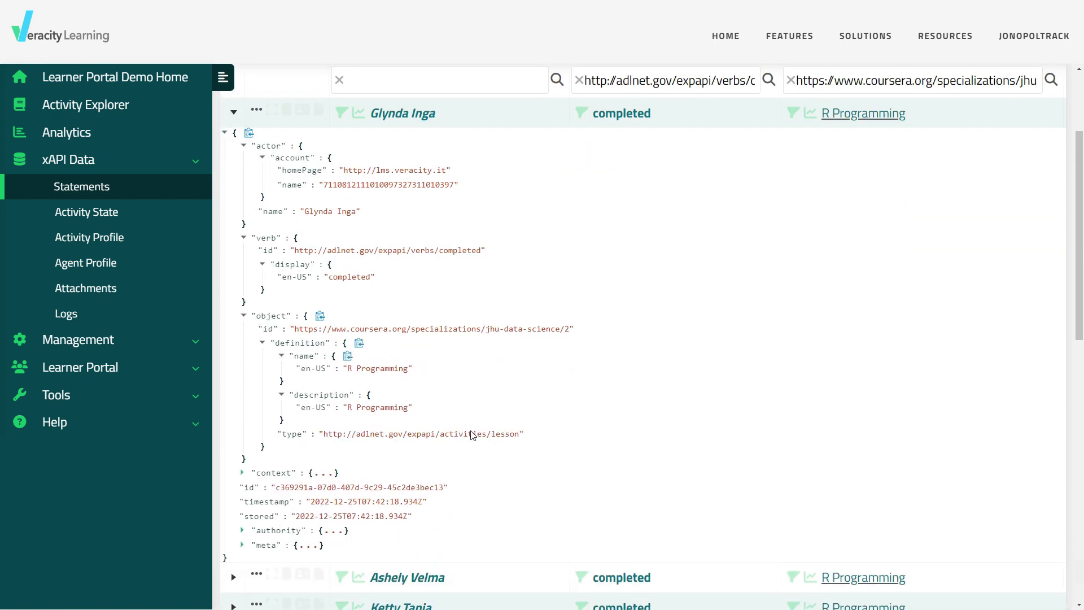
{"action": "left_click_drag", "start_coordinate": [328, 435], "coordinate": [518, 440]}
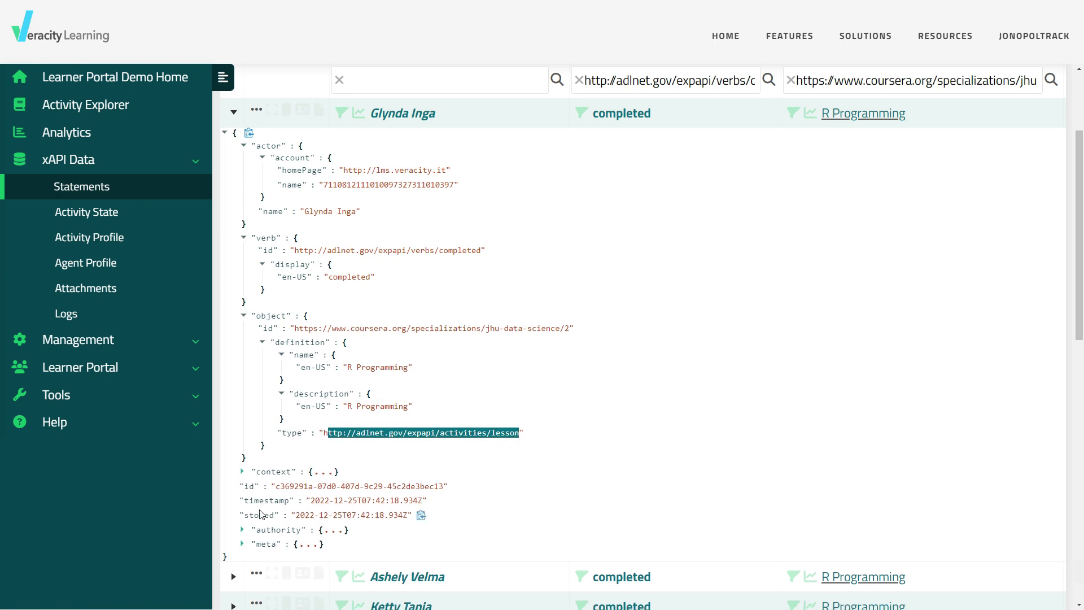
{"action": "left_click", "coordinate": [243, 475]}
{"action": "scroll", "coordinate": [348, 447], "scroll_direction": "down", "scroll_amount": 4}
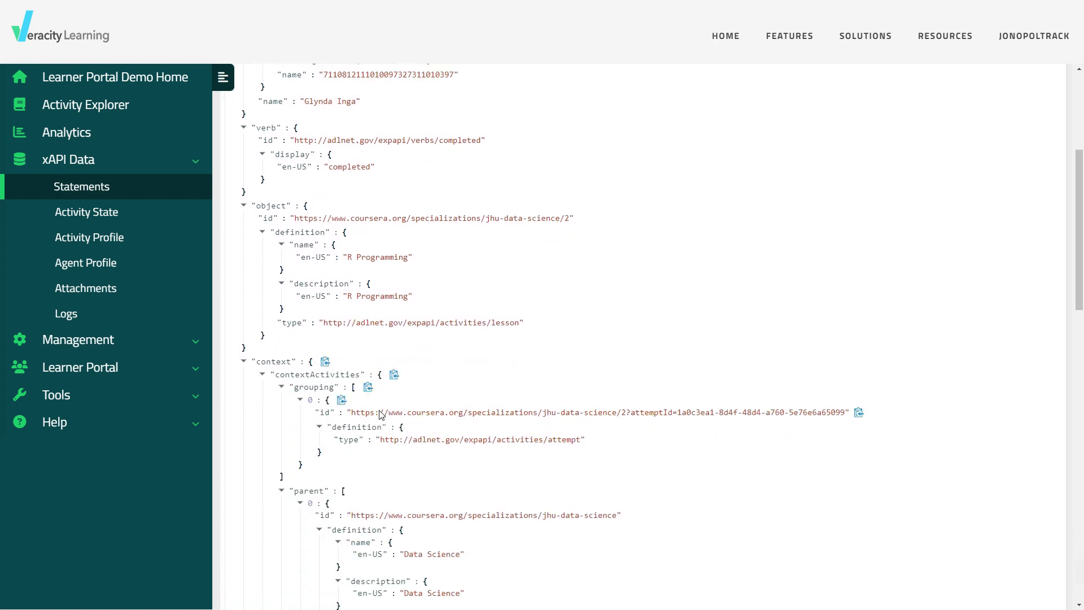
{"action": "scroll", "coordinate": [348, 447], "scroll_direction": "down", "scroll_amount": 2}
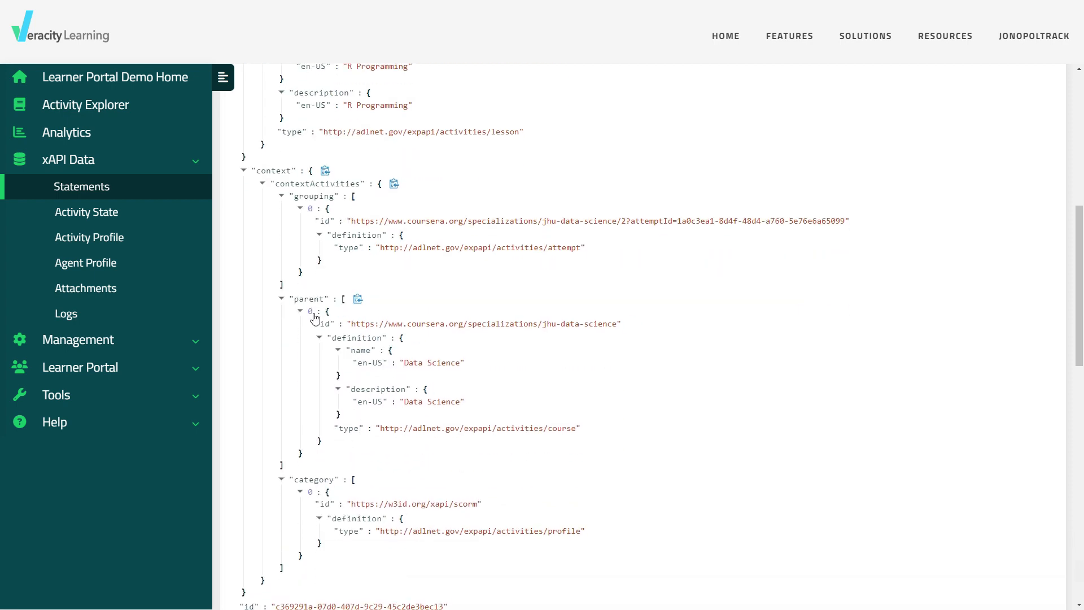
{"action": "left_click_drag", "start_coordinate": [407, 364], "coordinate": [451, 364]}
{"action": "left_click_drag", "start_coordinate": [351, 326], "coordinate": [618, 330]}
{"action": "right_click", "coordinate": [614, 330]}
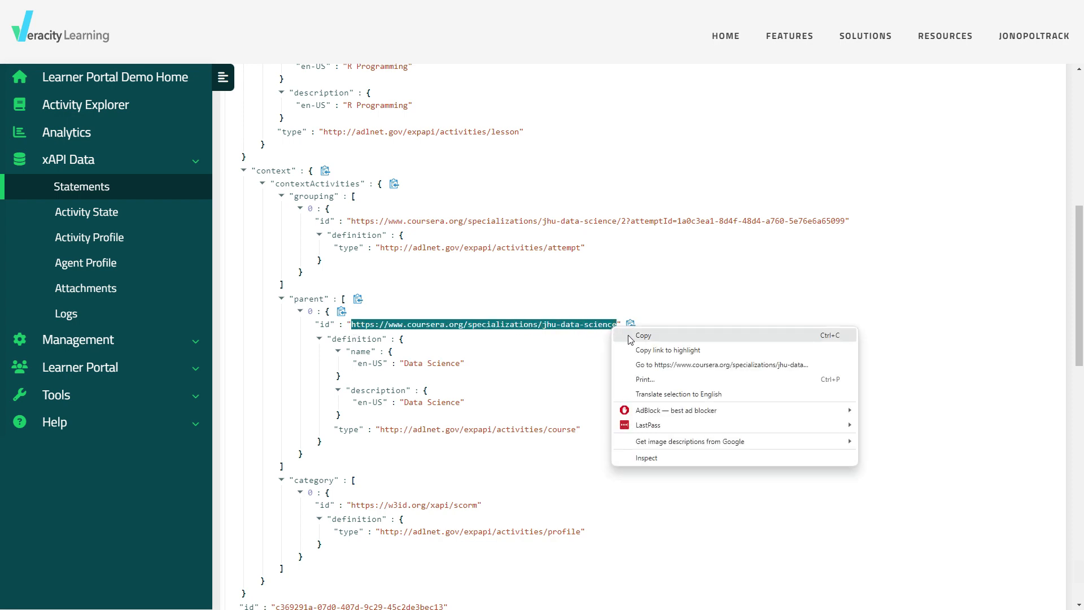
{"action": "left_click", "coordinate": [643, 336]}
{"action": "scroll", "coordinate": [630, 283], "scroll_direction": "up", "scroll_amount": 8}
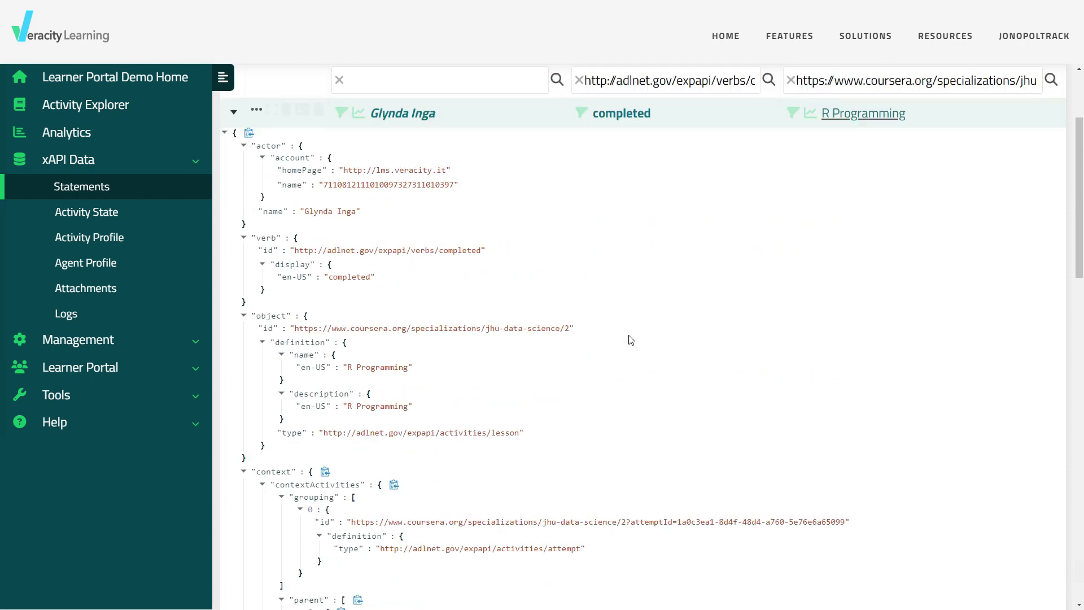
{"action": "left_click", "coordinate": [234, 263]}
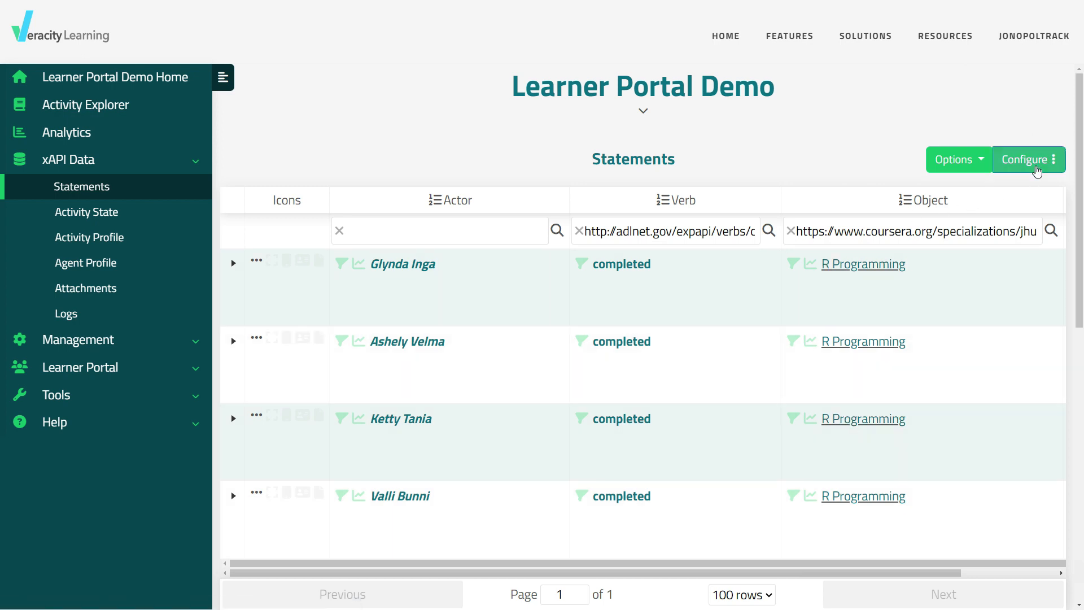
Add the custom field context.contextActivities.parent.id to the statement viewer configuration and close it
{"action": "left_click", "coordinate": [1037, 169]}
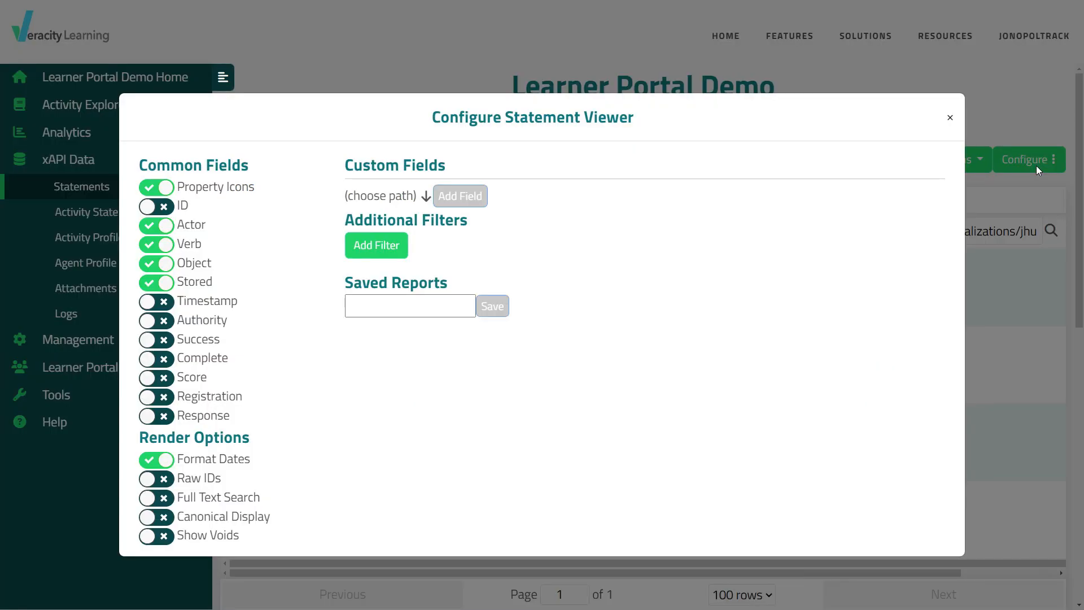
{"action": "left_click", "coordinate": [426, 200]}
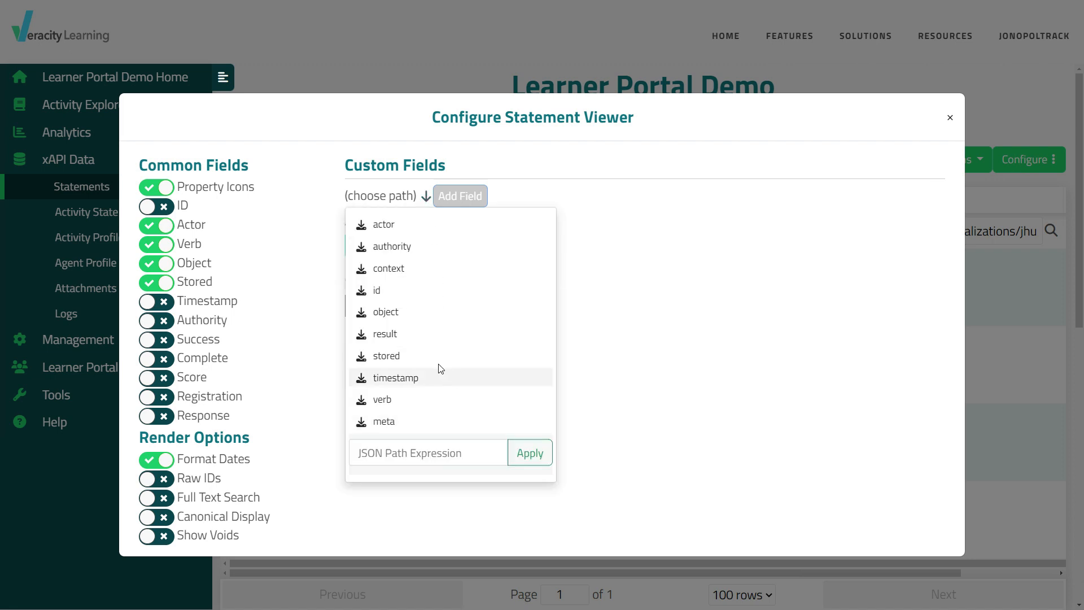
{"action": "left_click", "coordinate": [462, 273]}
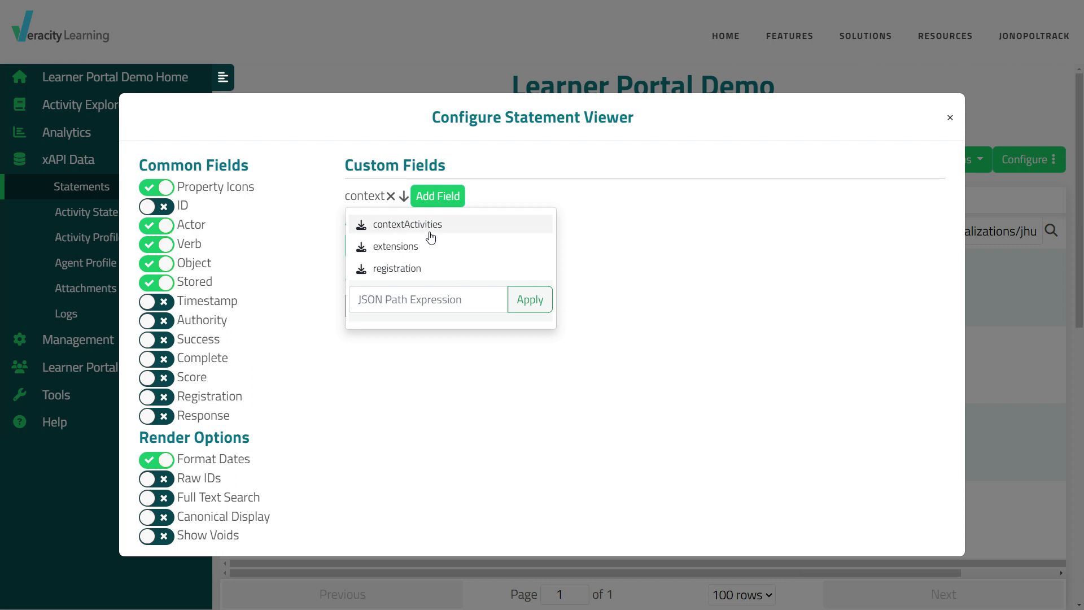
{"action": "left_click", "coordinate": [431, 234]}
{"action": "left_click", "coordinate": [415, 271]}
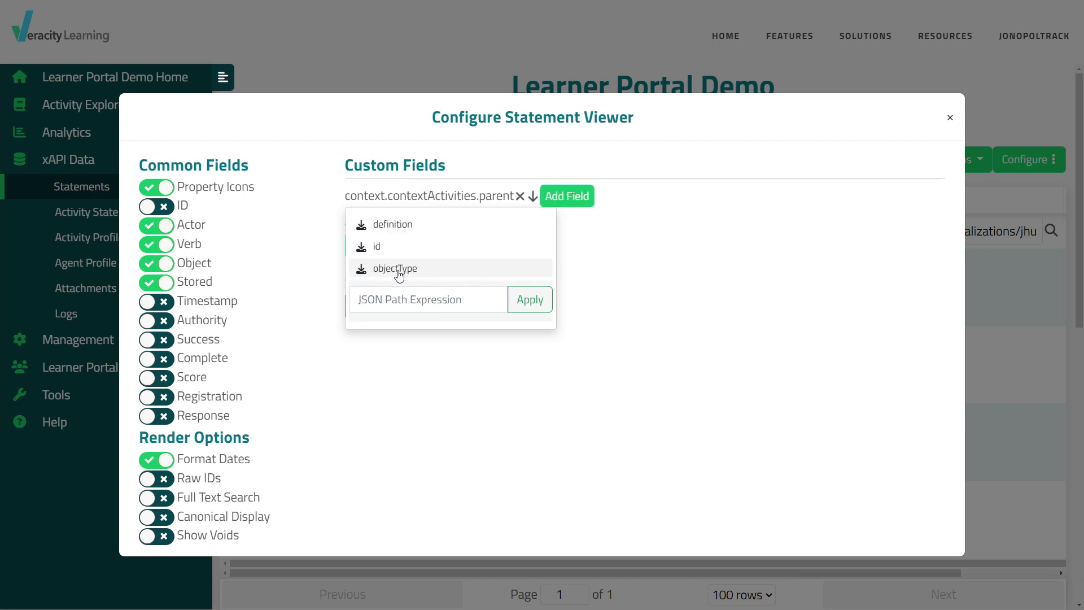
{"action": "left_click", "coordinate": [452, 302]}
{"action": "left_click", "coordinate": [386, 249]}
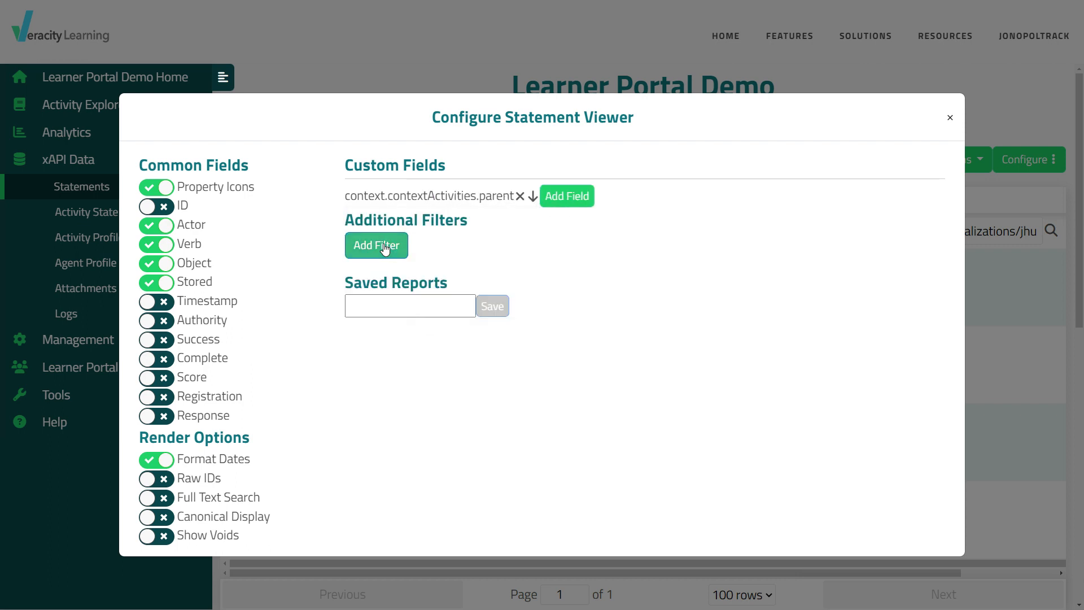
{"action": "left_click", "coordinate": [533, 198]}
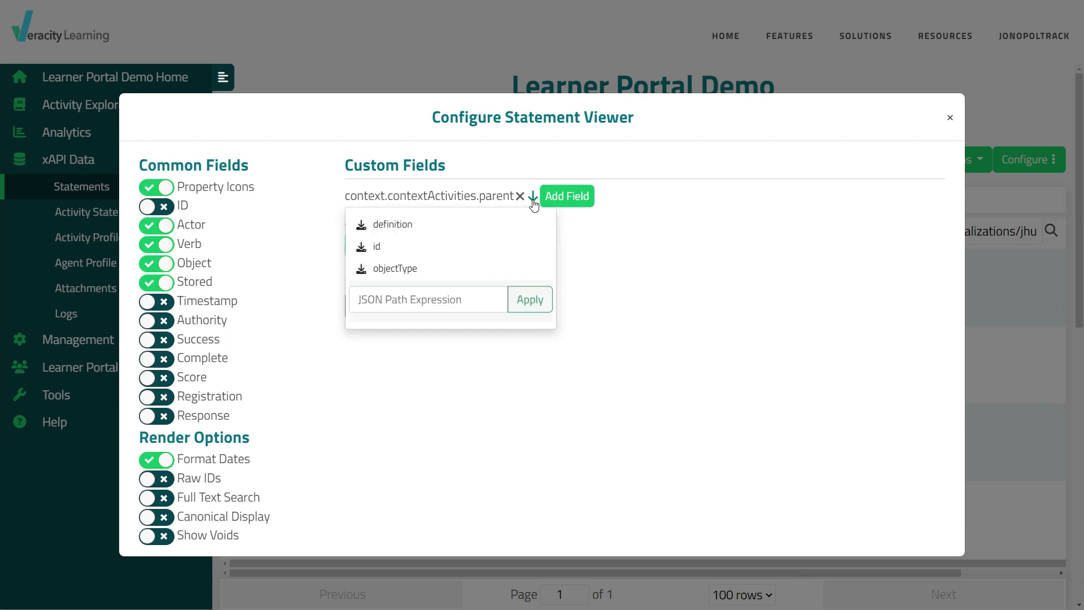
{"action": "left_click", "coordinate": [378, 249]}
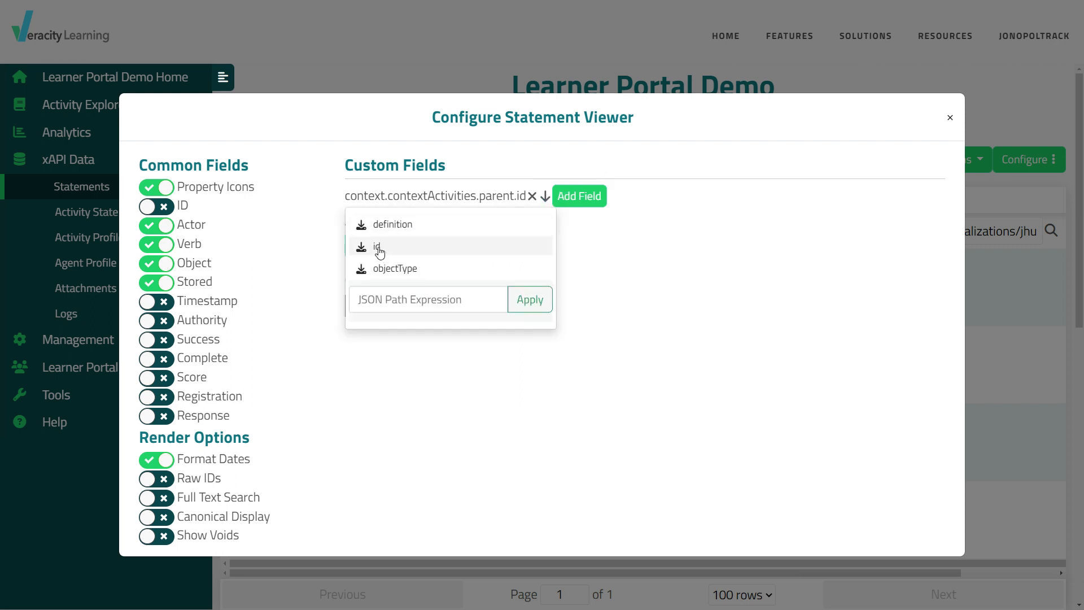
{"action": "left_click", "coordinate": [579, 196]}
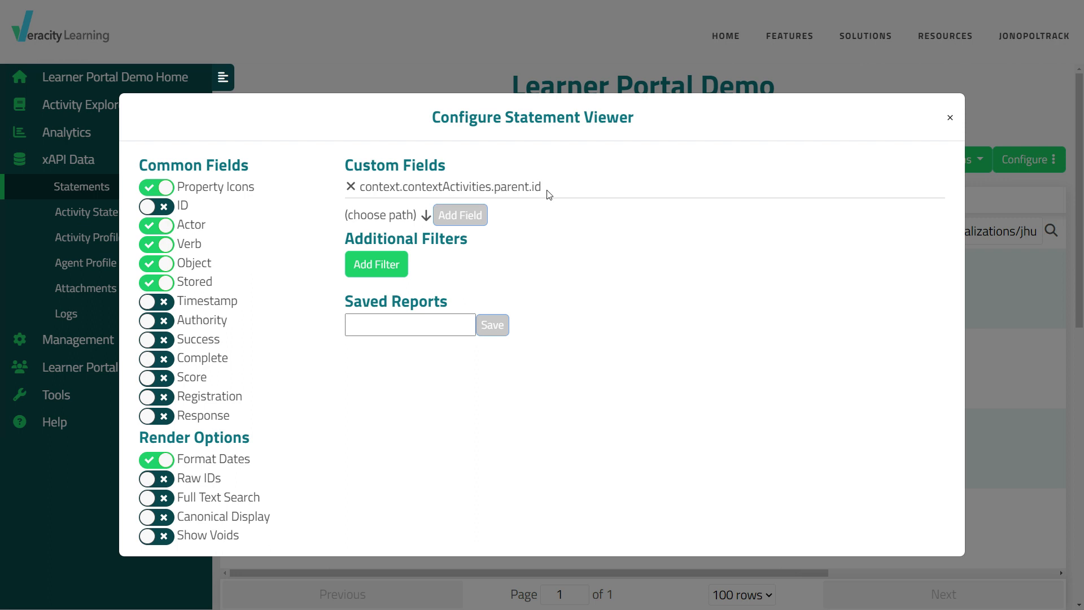
{"action": "left_click_drag", "start_coordinate": [496, 191], "coordinate": [542, 191]}
{"action": "left_click", "coordinate": [503, 190]}
{"action": "left_click", "coordinate": [950, 118]}
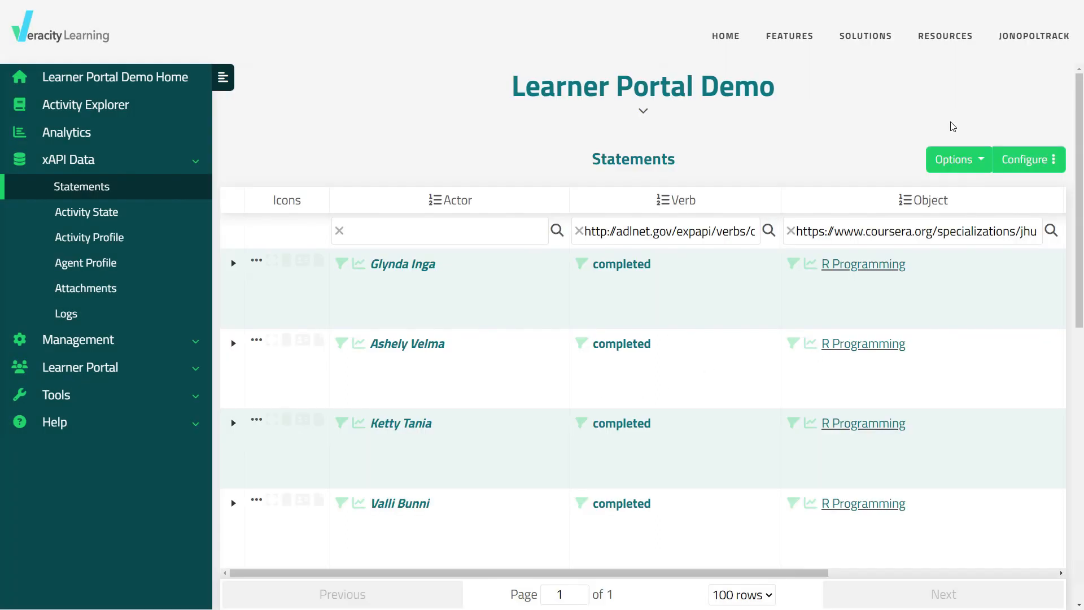
Narrow the Actor, Verb and Object columns to bring the parent ID column into view
{"action": "left_click_drag", "start_coordinate": [572, 205], "coordinate": [486, 234]}
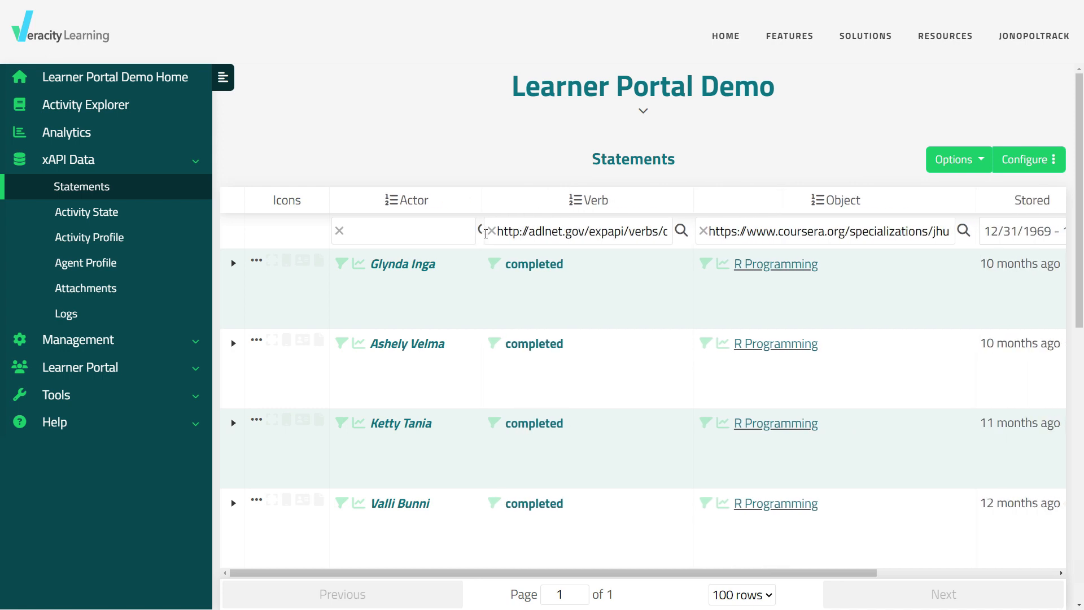
{"action": "left_click_drag", "start_coordinate": [694, 207], "coordinate": [607, 208]}
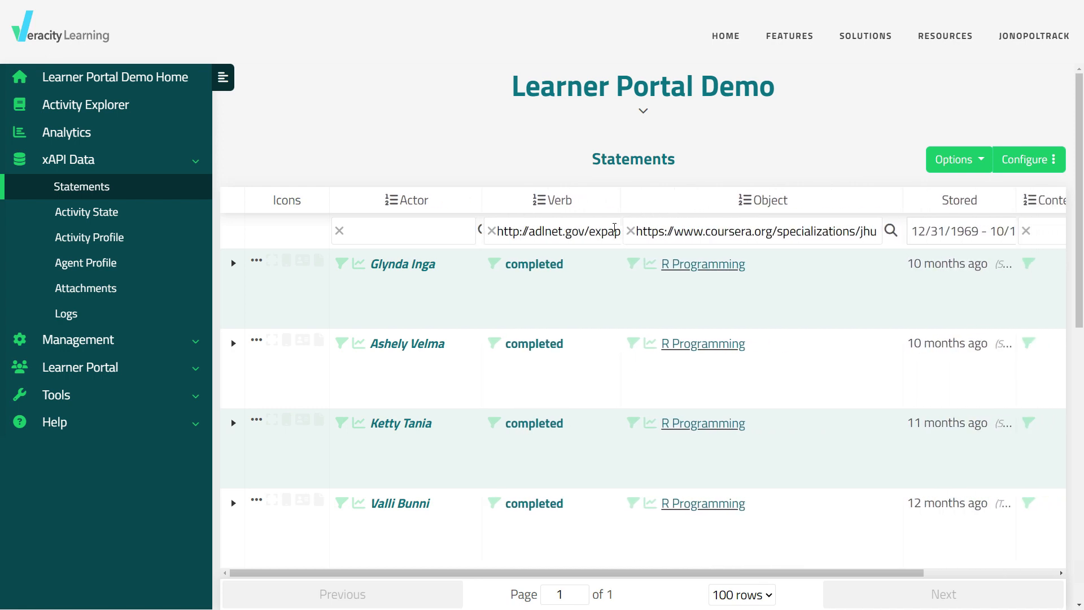
{"action": "left_click_drag", "start_coordinate": [886, 191], "coordinate": [774, 220]}
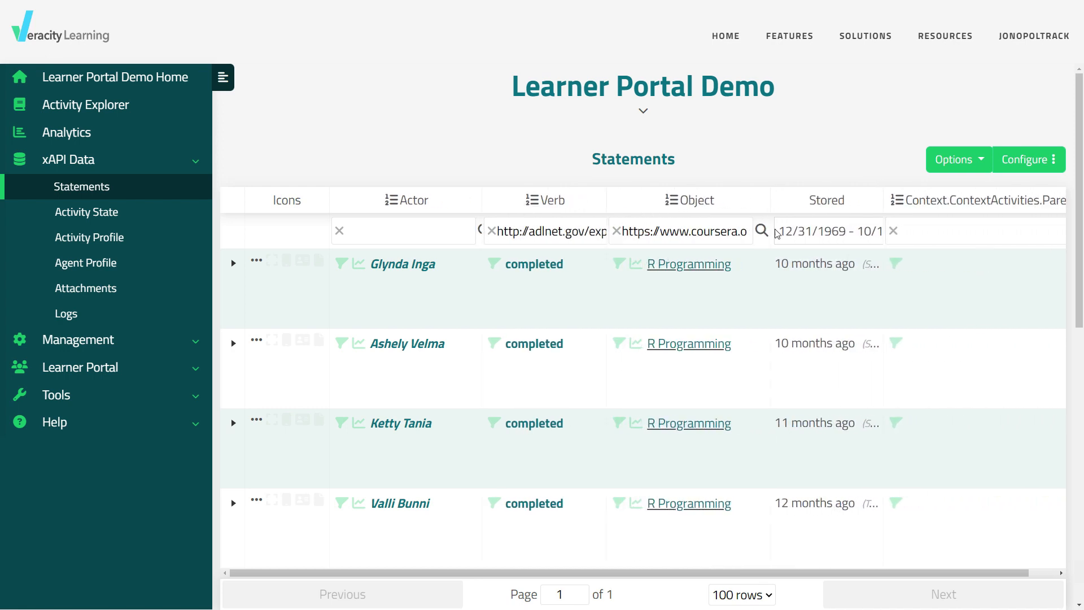
Hide the Stored and Property Icons fields in the statement viewer configuration and close it
{"action": "left_click", "coordinate": [1051, 162]}
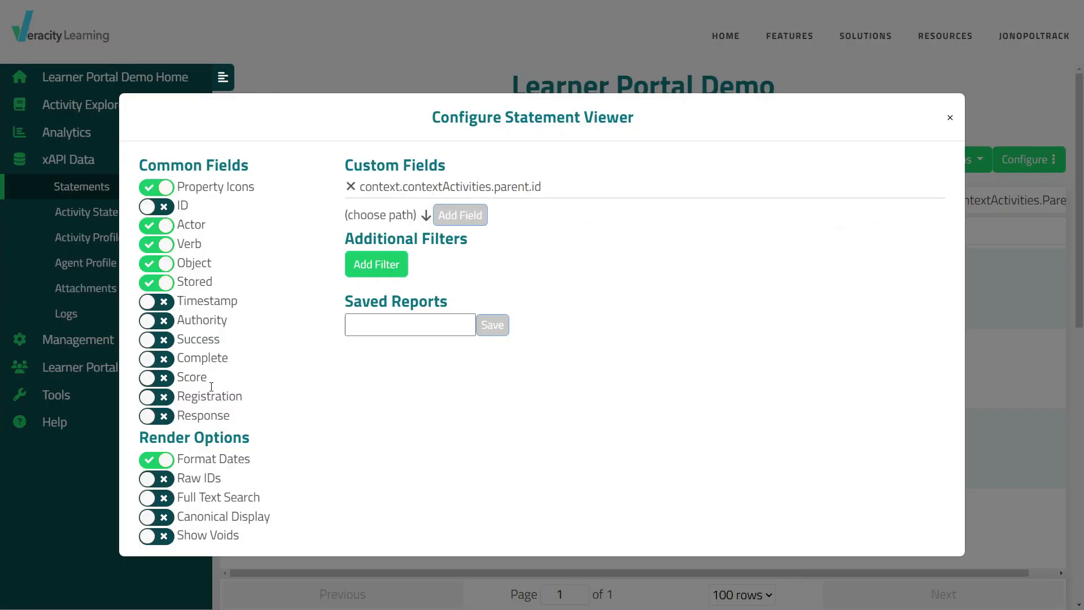
{"action": "left_click", "coordinate": [156, 282]}
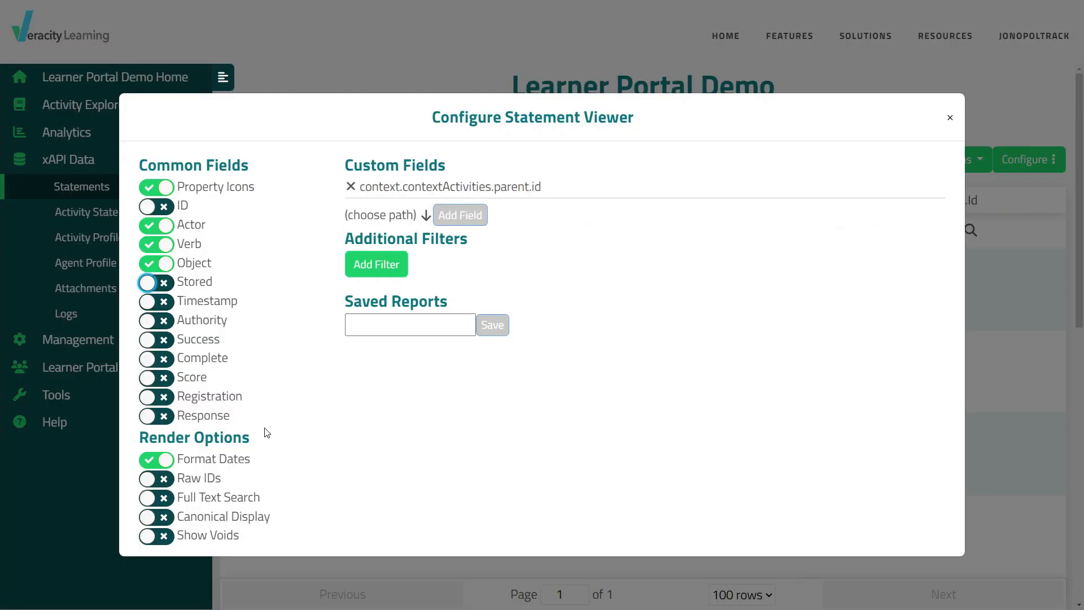
{"action": "left_click", "coordinate": [156, 186]}
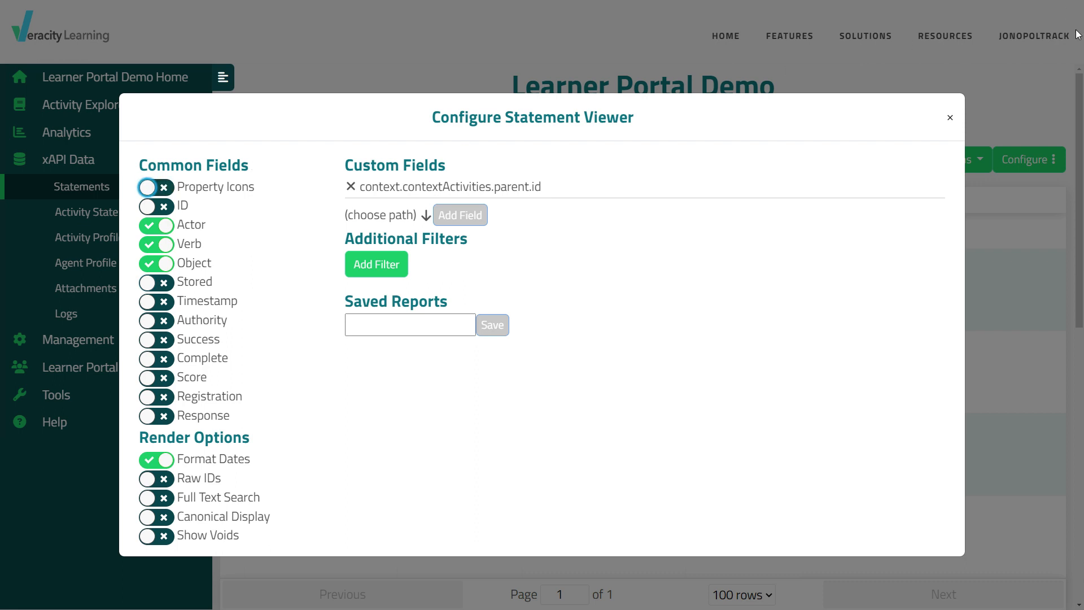
{"action": "left_click", "coordinate": [951, 120]}
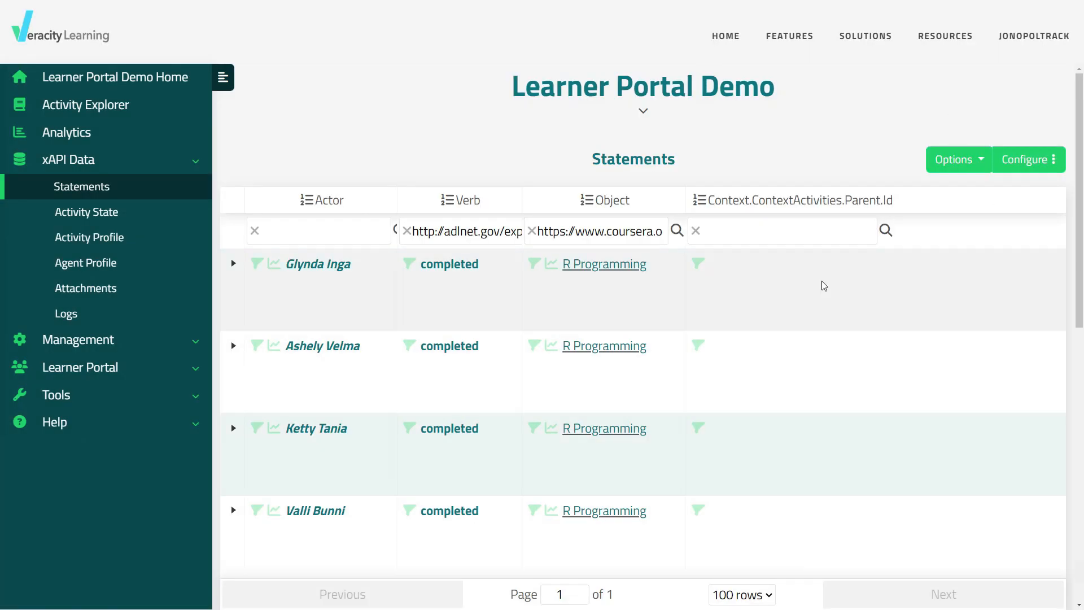
{"action": "scroll", "coordinate": [858, 395], "scroll_direction": "down", "scroll_amount": 4}
{"action": "scroll", "coordinate": [881, 424], "scroll_direction": "up", "scroll_amount": 4}
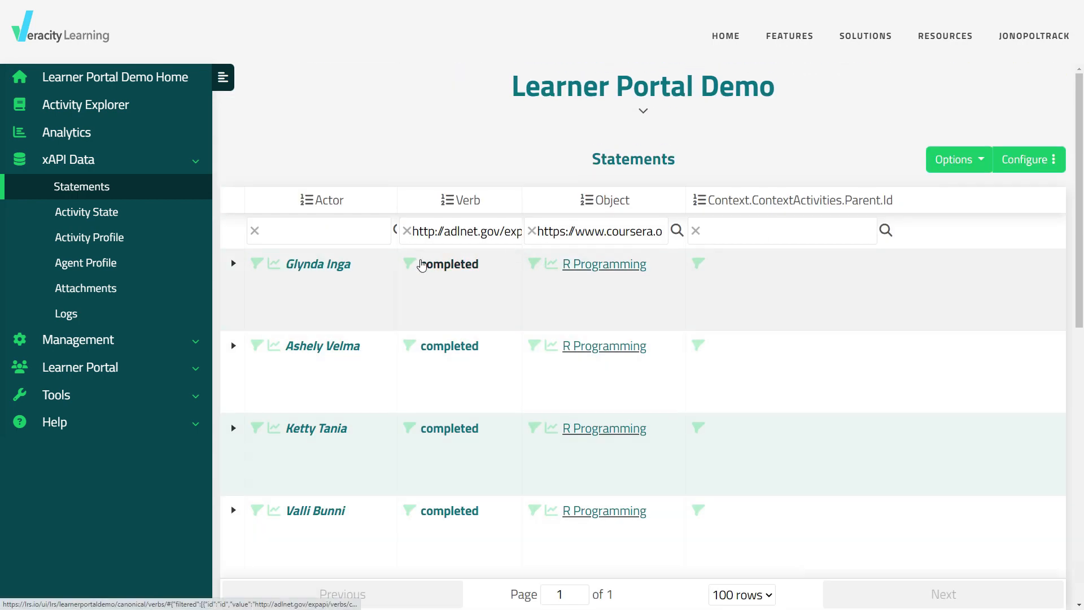
{"action": "left_click", "coordinate": [406, 231]}
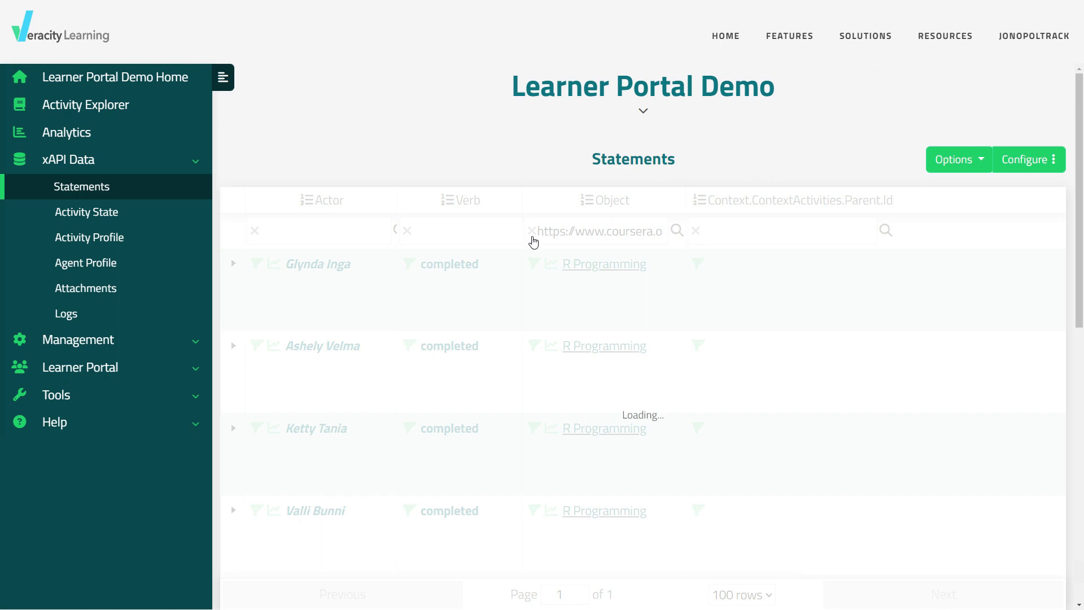
{"action": "left_click", "coordinate": [533, 234]}
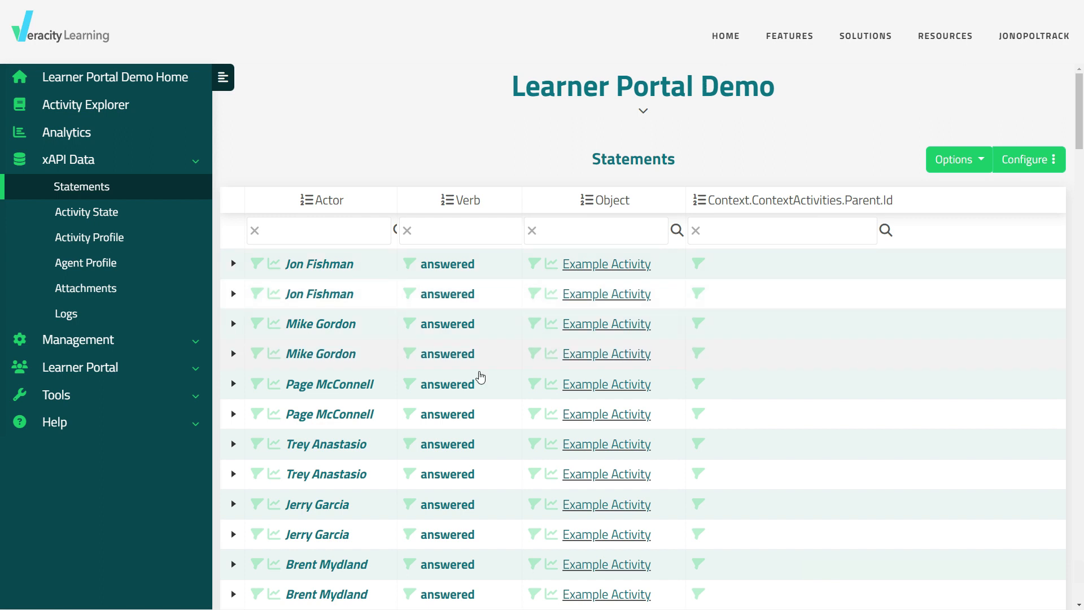
{"action": "right_click", "coordinate": [767, 233]}
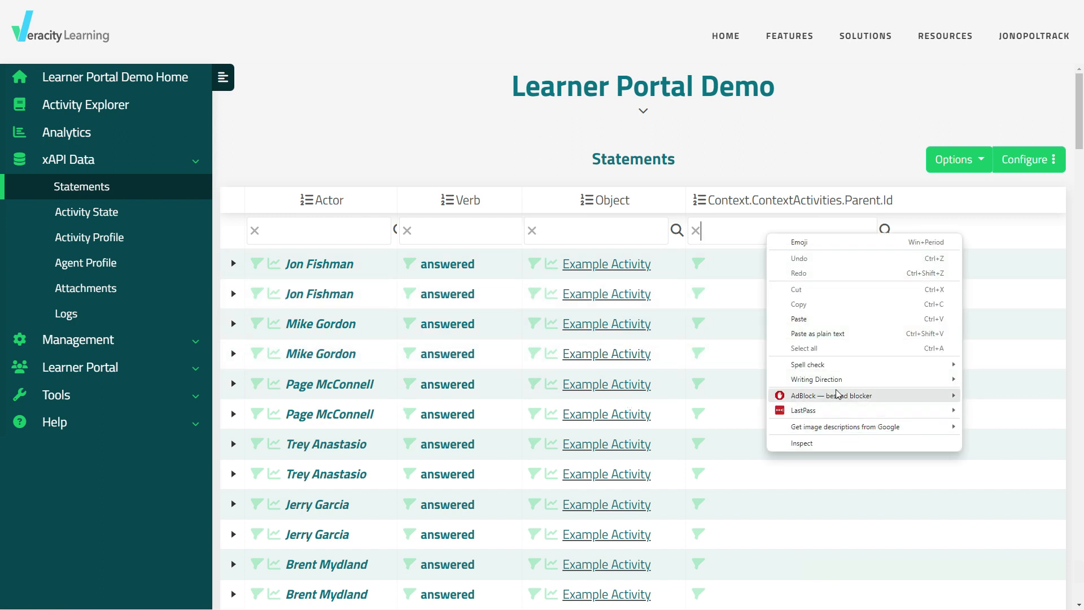
{"action": "left_click", "coordinate": [805, 319]}
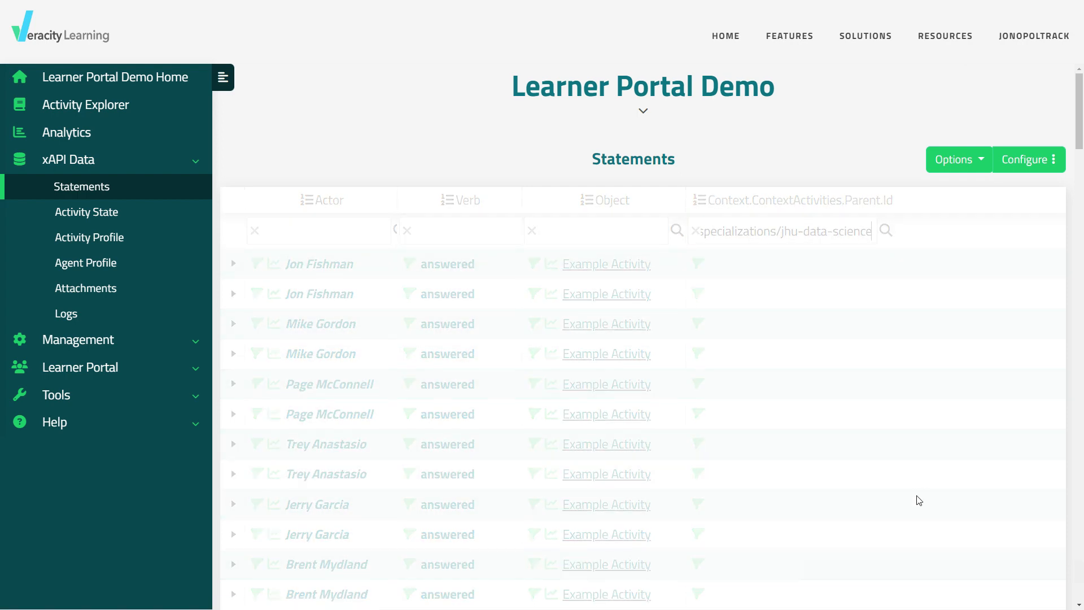
Widen the Object and Verb columns and filter the course's statements by the completed verb
{"action": "left_click_drag", "start_coordinate": [684, 202], "coordinate": [834, 209]}
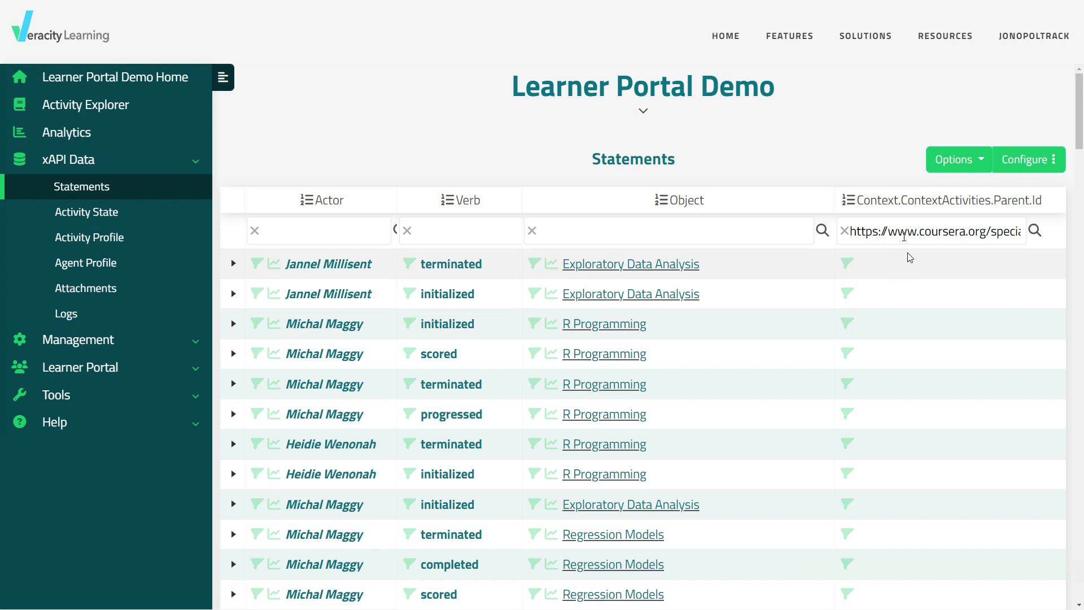
{"action": "left_click_drag", "start_coordinate": [523, 194], "coordinate": [561, 197]}
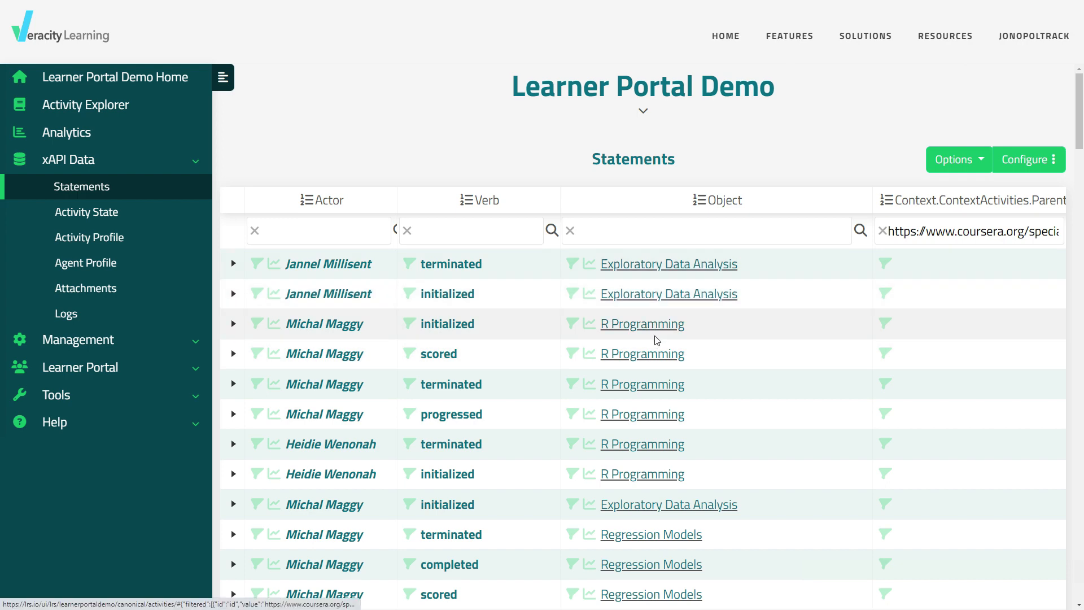
{"action": "scroll", "coordinate": [668, 335], "scroll_direction": "down", "scroll_amount": 5}
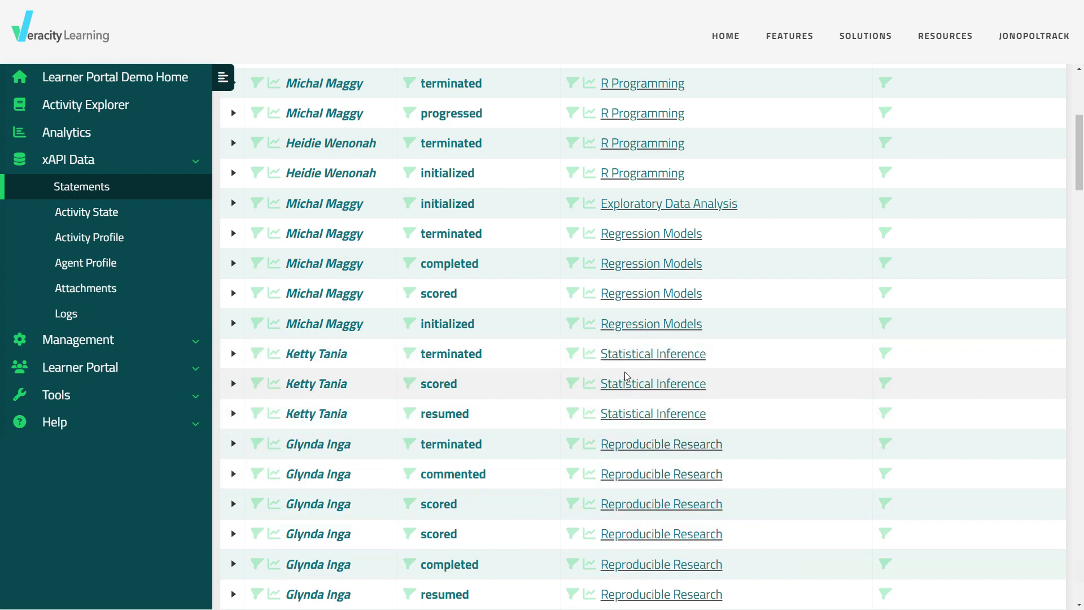
{"action": "scroll", "coordinate": [756, 356], "scroll_direction": "up", "scroll_amount": 2}
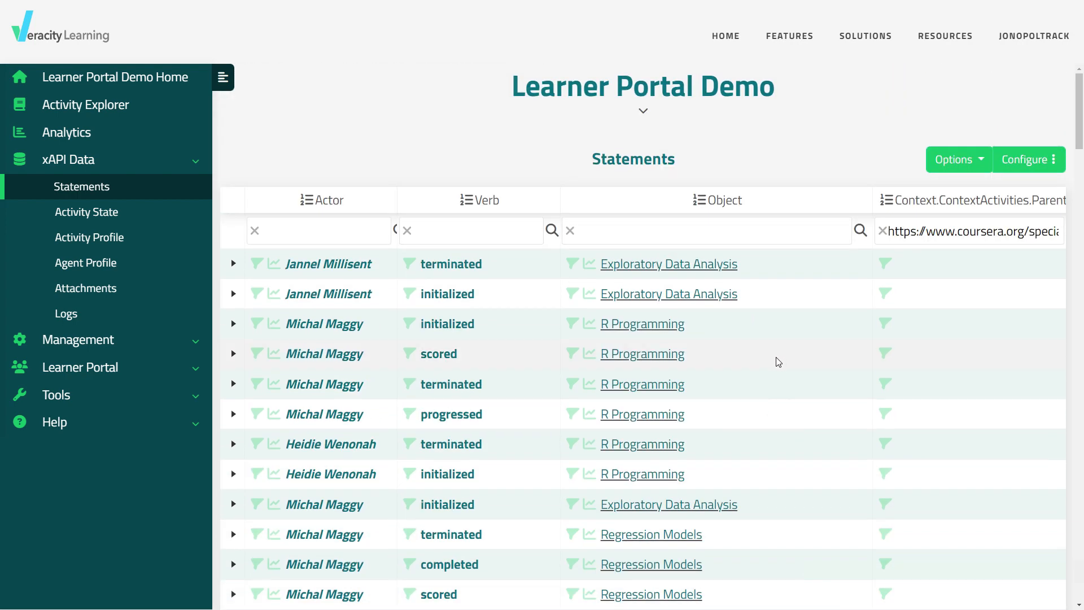
{"action": "scroll", "coordinate": [520, 406], "scroll_direction": "down", "scroll_amount": 1}
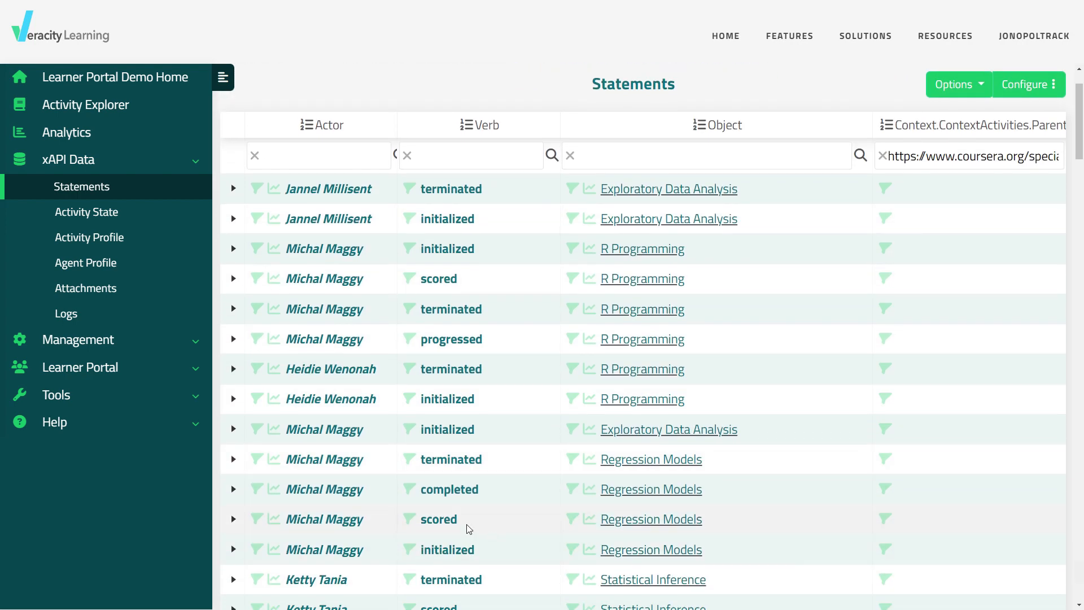
{"action": "left_click", "coordinate": [409, 489]}
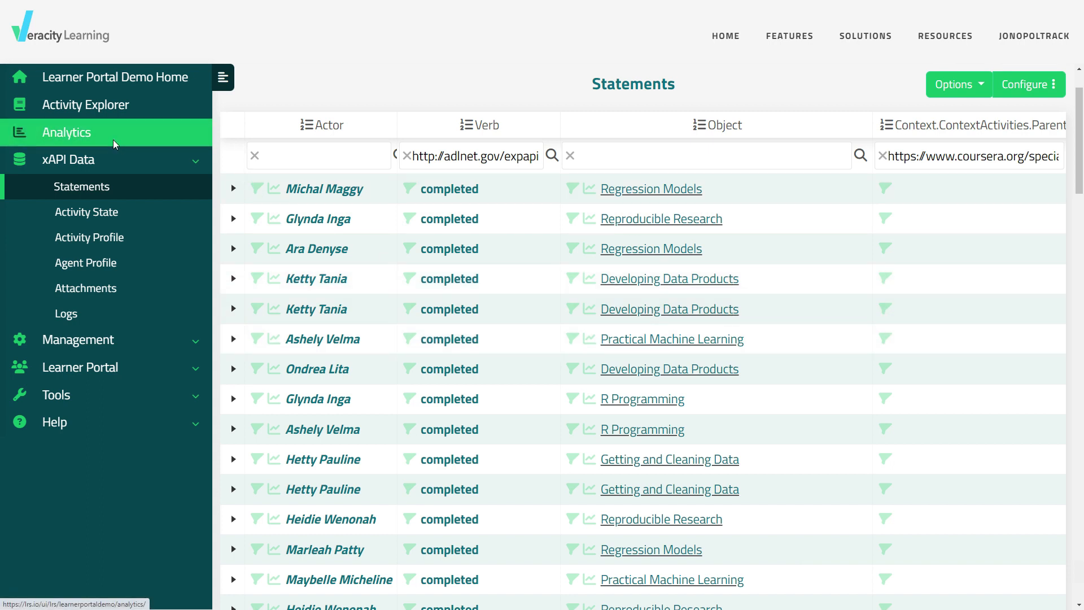
Go to the LRS analytics and open the Query By Parent custom dashboard
{"action": "left_click", "coordinate": [734, 374]}
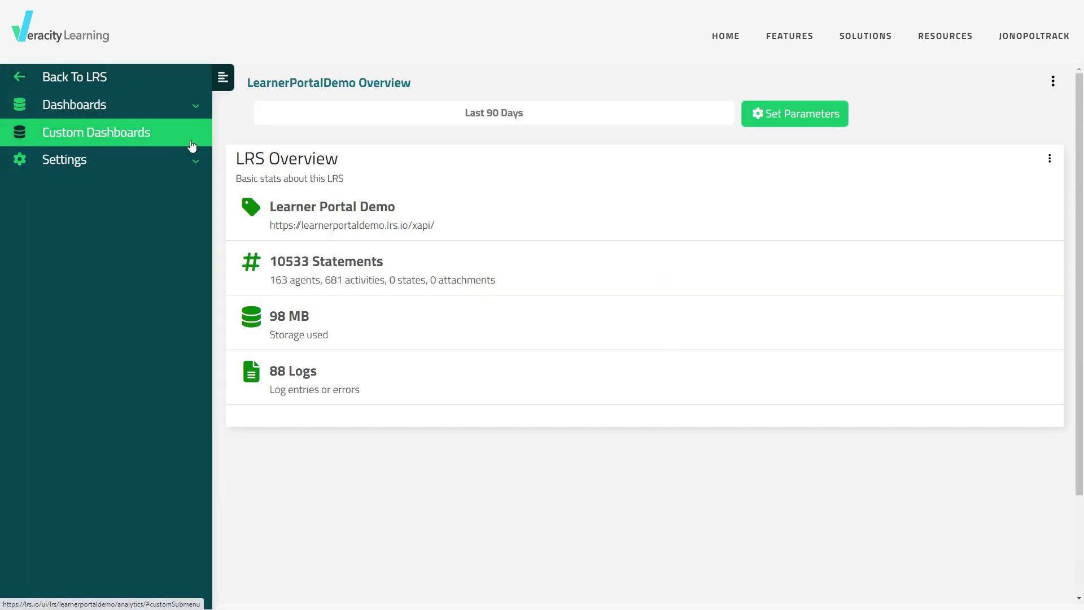
{"action": "left_click", "coordinate": [190, 142]}
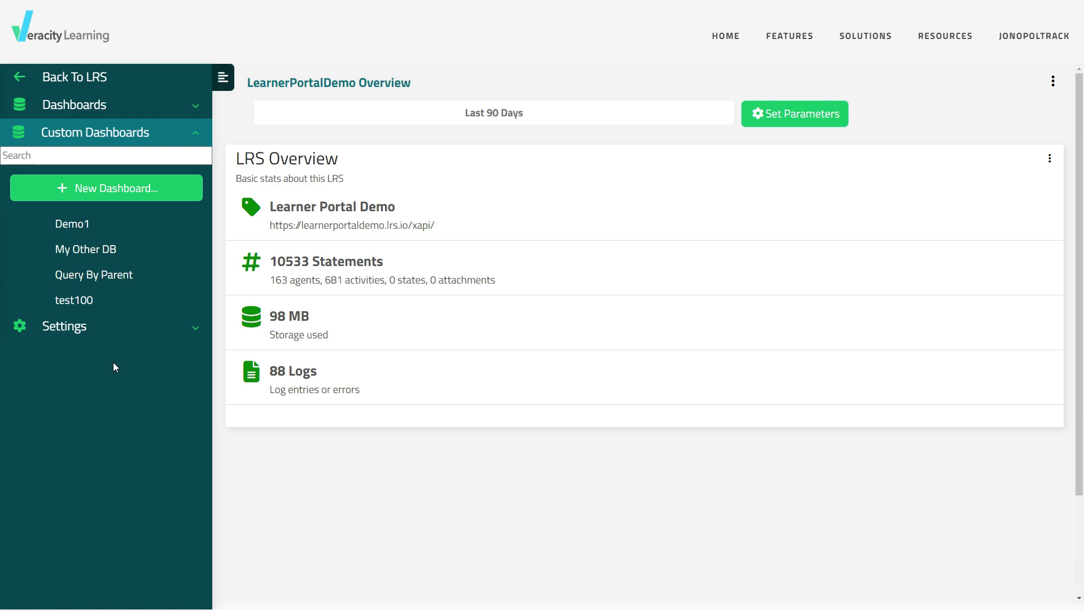
{"action": "left_click", "coordinate": [69, 305]}
{"action": "left_click", "coordinate": [98, 271]}
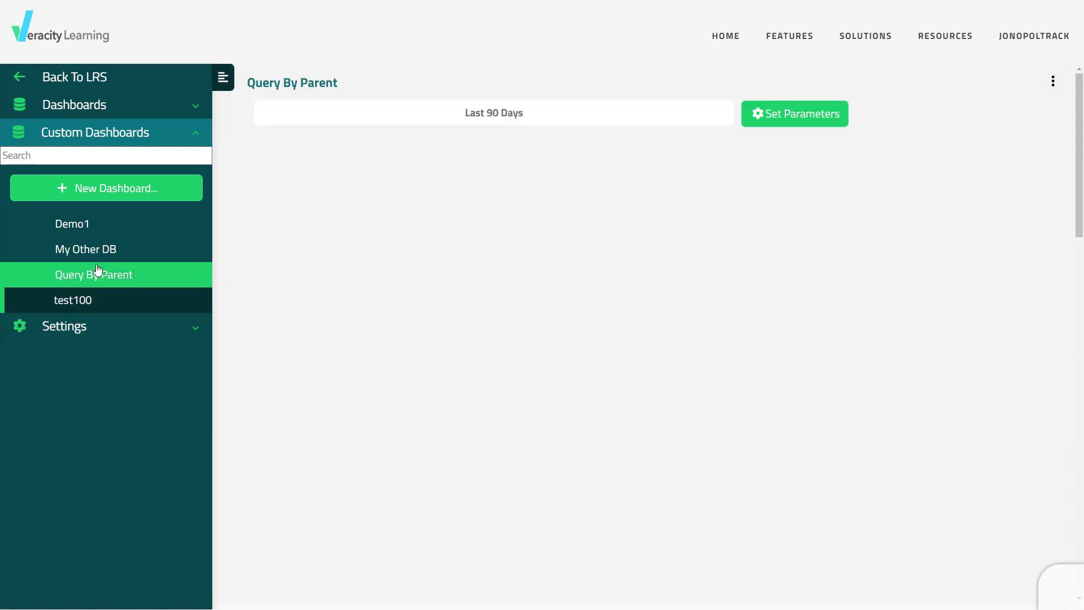
Set the dashboard's date range to All Time and look over its graph
{"action": "left_click", "coordinate": [526, 113]}
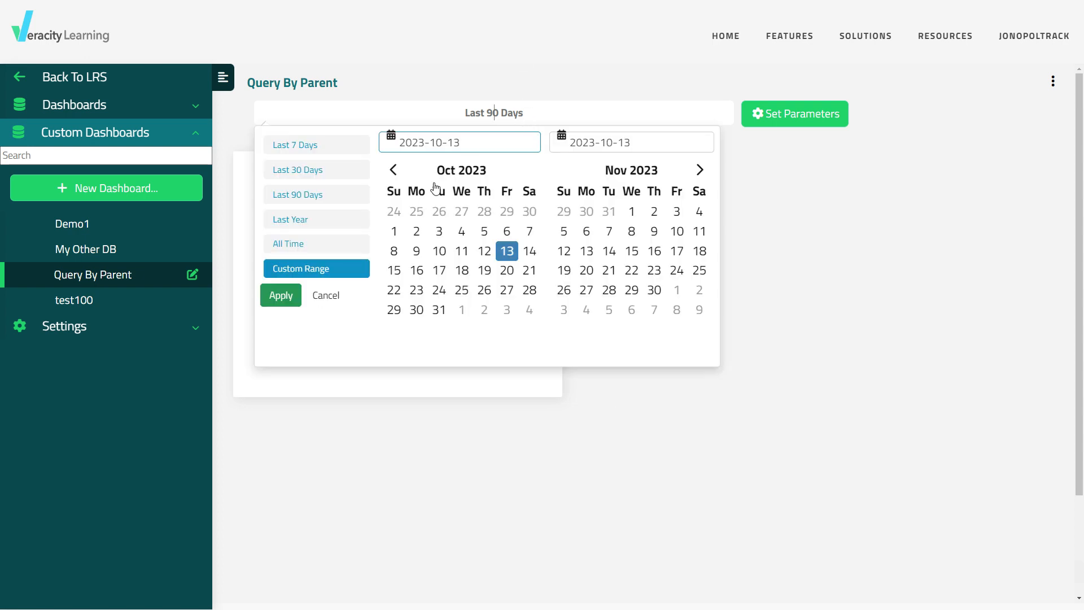
{"action": "left_click", "coordinate": [319, 246]}
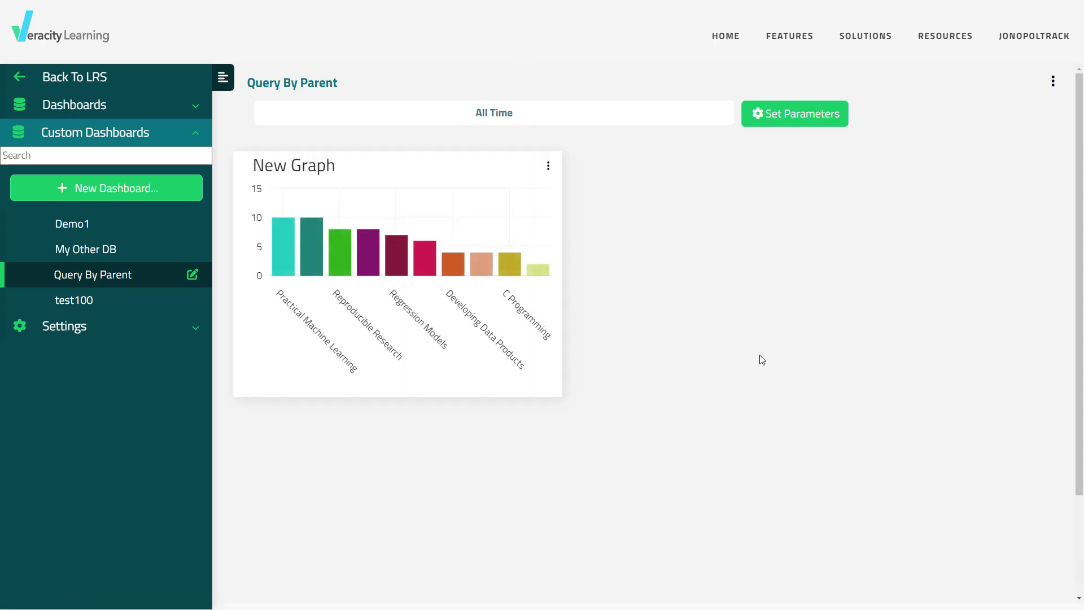
{"action": "scroll", "coordinate": [683, 305], "scroll_direction": "down", "scroll_amount": 2}
{"action": "scroll", "coordinate": [508, 293], "scroll_direction": "up", "scroll_amount": 1}
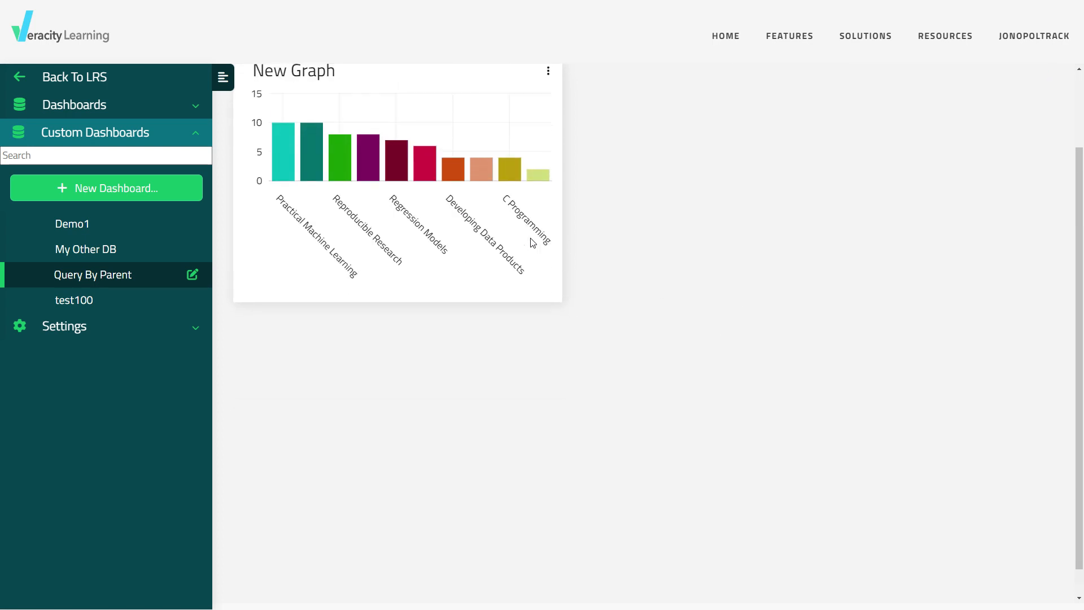
Put the dashboard in edit mode, widen the existing graph, and move it down to free space above
{"action": "left_click", "coordinate": [192, 275]}
{"action": "left_click_drag", "start_coordinate": [561, 346], "coordinate": [955, 378]}
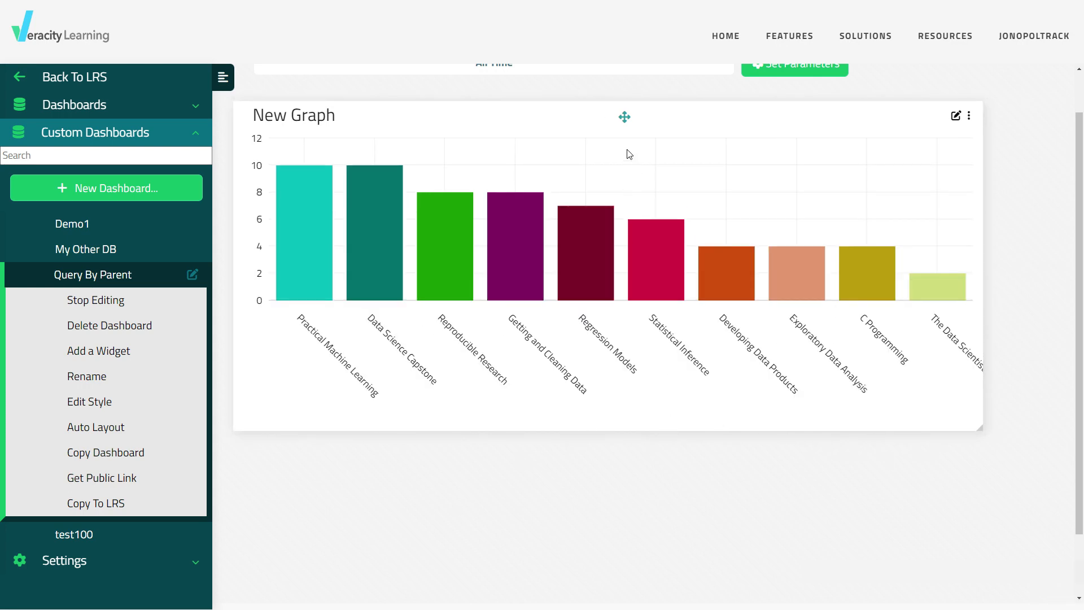
{"action": "left_click_drag", "start_coordinate": [624, 117], "coordinate": [636, 385]}
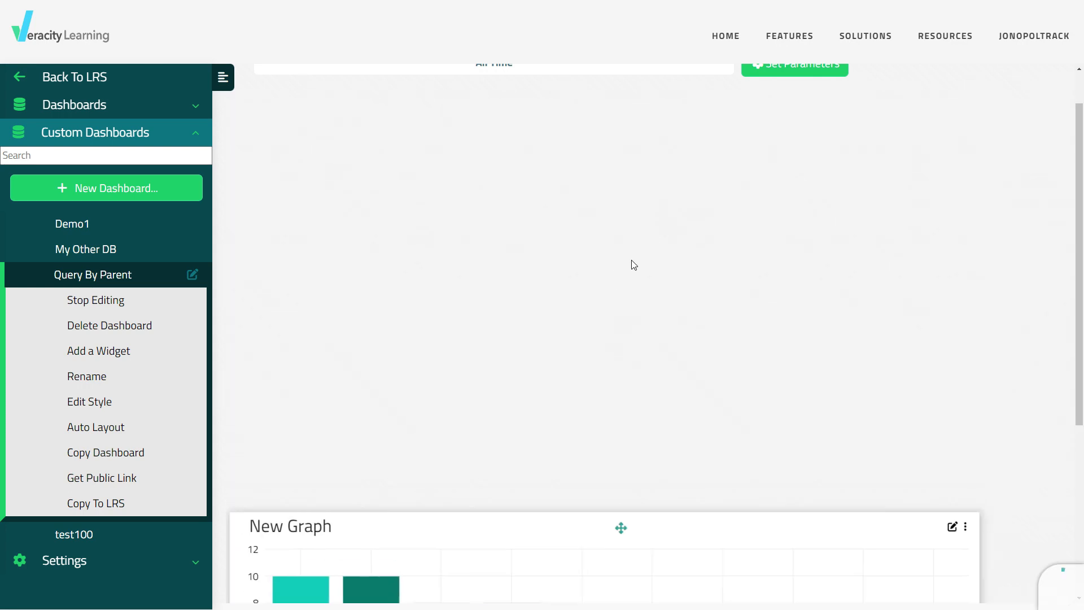
Add a bar chart widget to the dashboard and set its chart title to "Completions of Lessons"
{"action": "left_click", "coordinate": [120, 356]}
{"action": "left_click", "coordinate": [411, 236]}
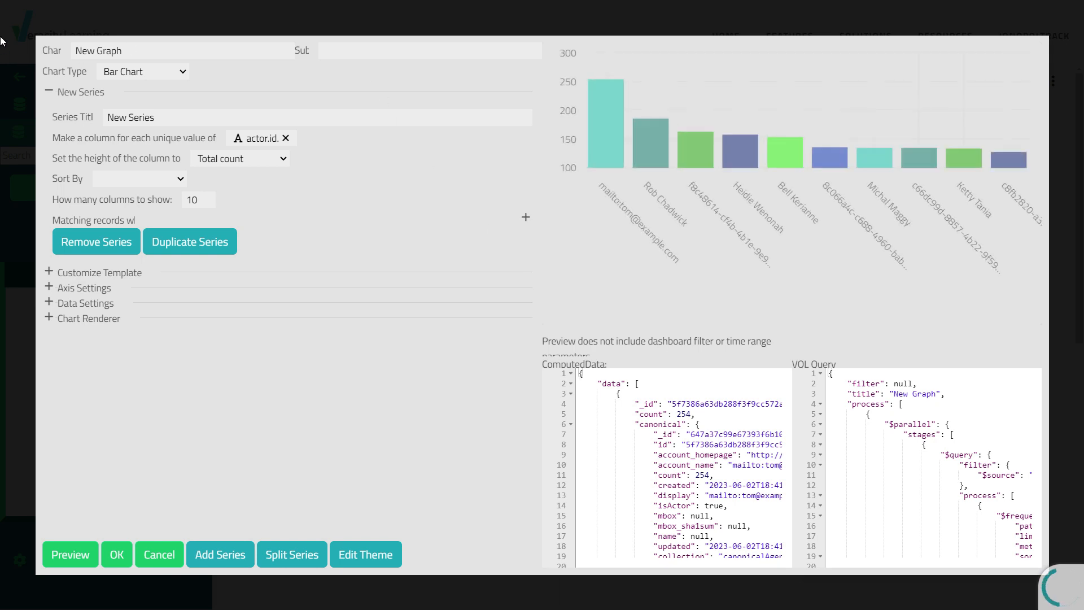
{"action": "left_click_drag", "start_coordinate": [148, 52], "coordinate": [52, 57]}
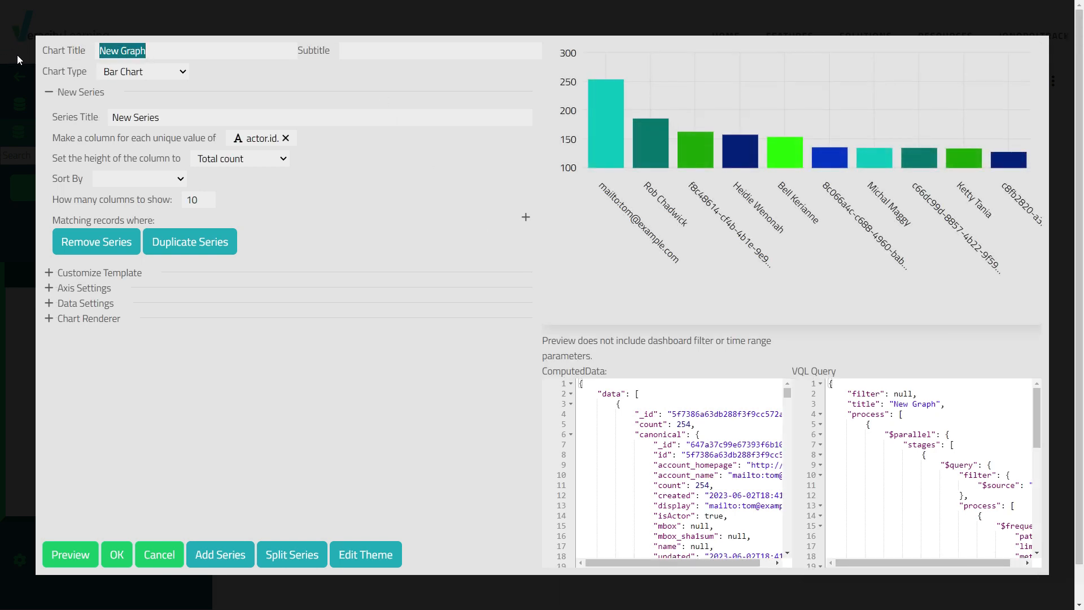
{"action": "type", "text": "stonge"}
{"action": "key", "text": "BackSpace"}
{"action": "key", "text": "BackSpace"}
{"action": "key", "text": "BackSpace"}
{"action": "key", "text": "BackSpace"}
{"action": "key", "text": "BackSpace"}
{"action": "key", "text": "BackSpace"}
{"action": "type", "text": "C"}
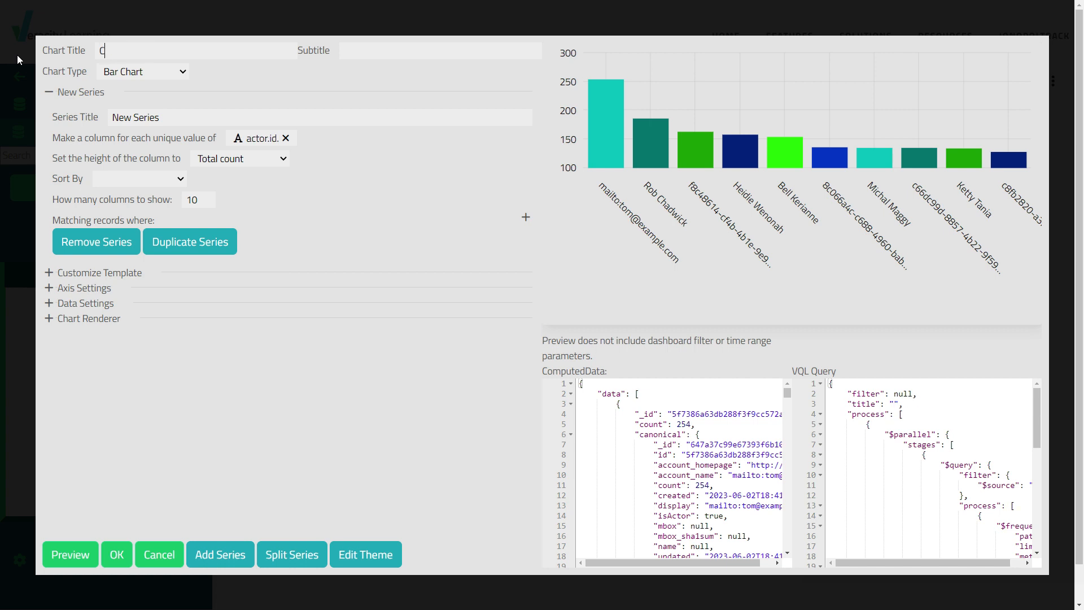
{"action": "type", "text": "ompletions of "}
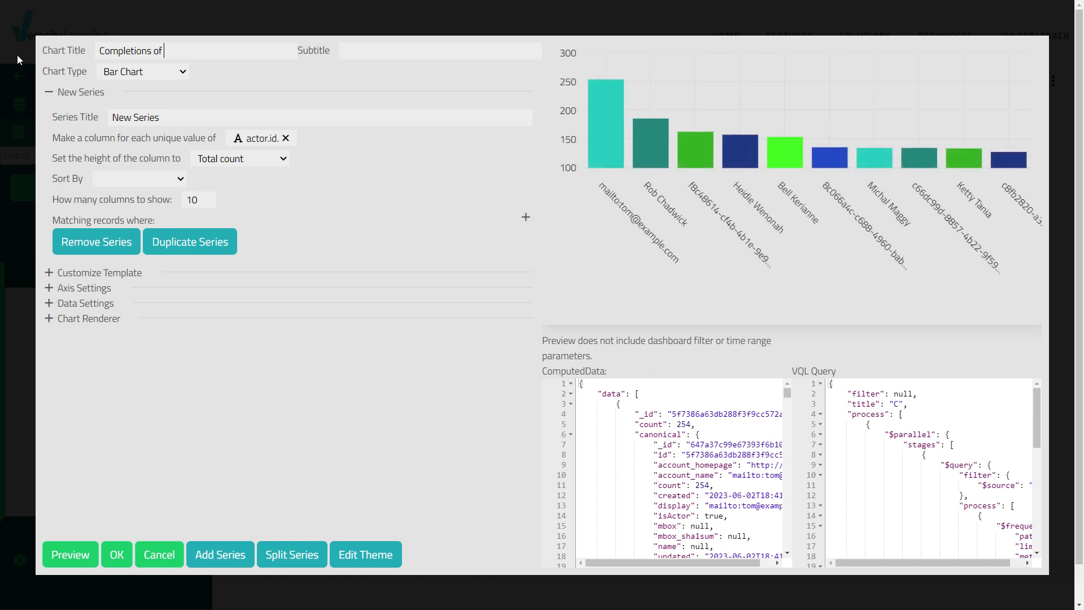
{"action": "type", "text": "Lessons"}
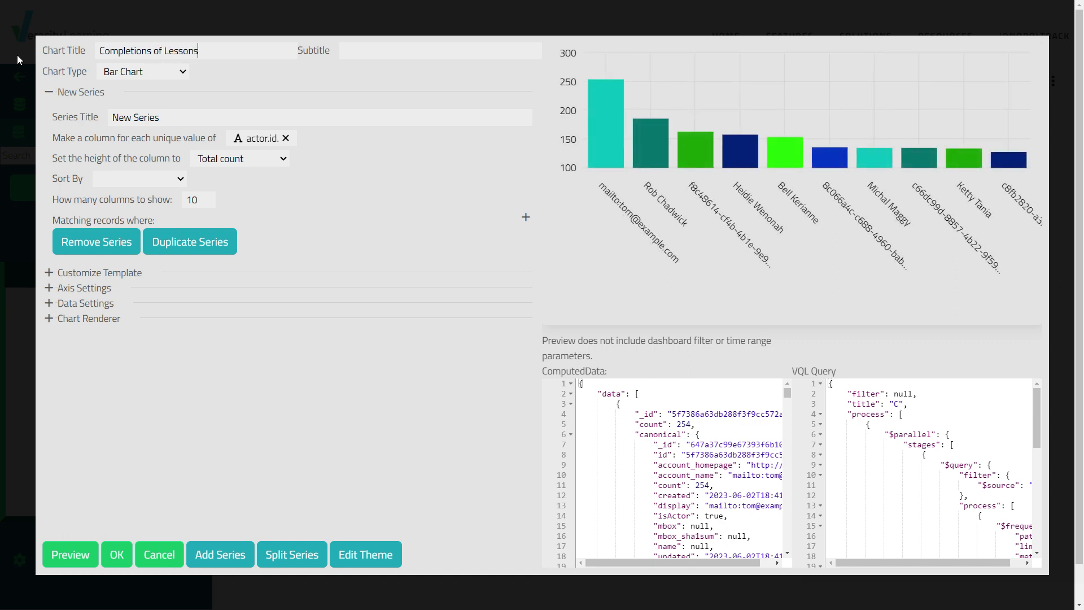
Set the chart's subtitle to "In the Data Science Course"
{"action": "left_click", "coordinate": [396, 54]}
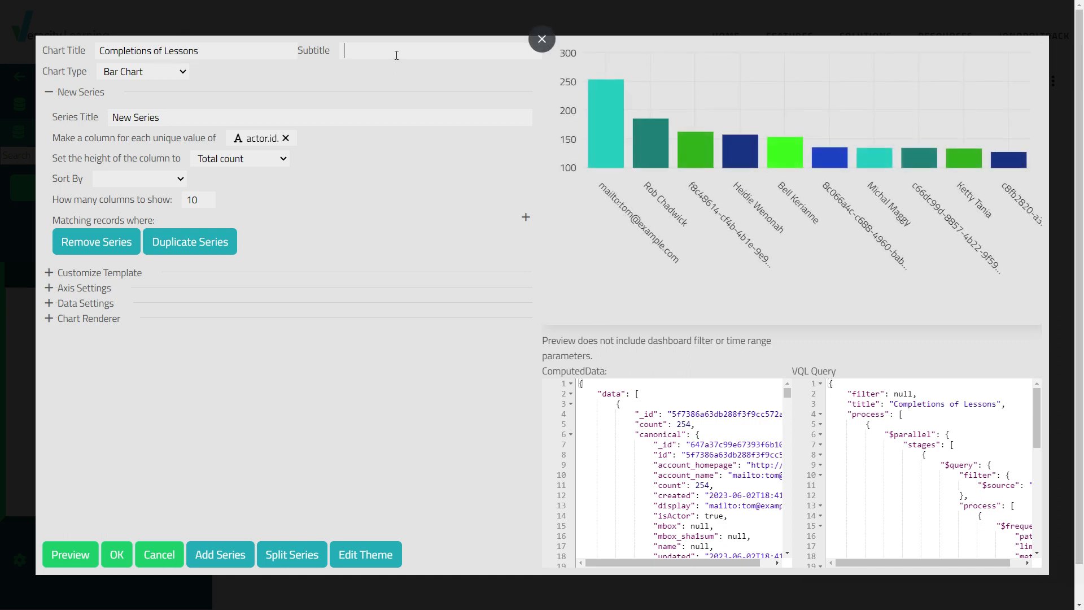
{"action": "type", "text": "In the Data"}
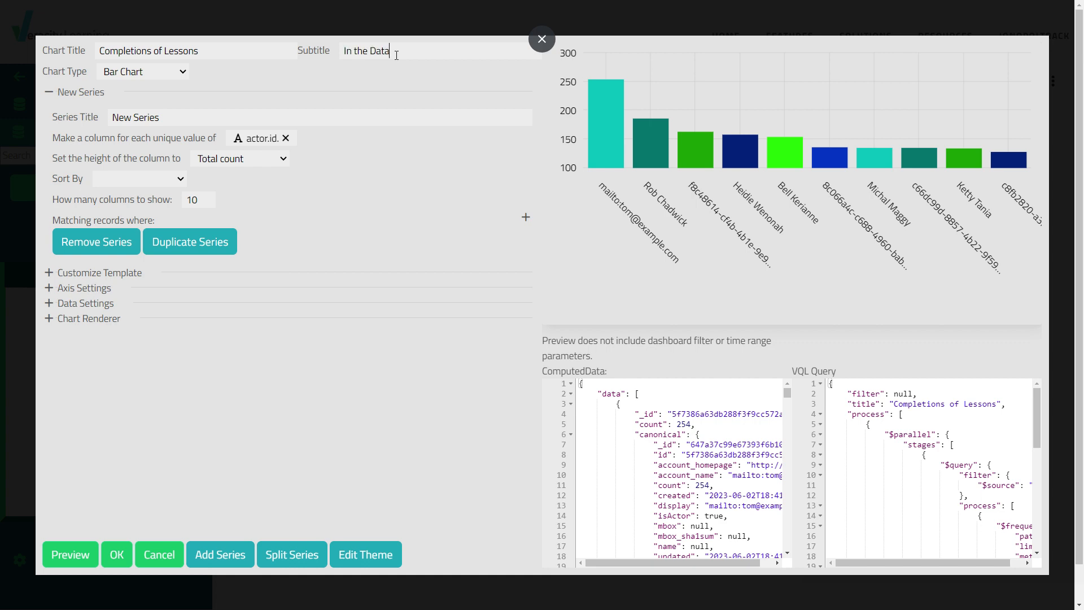
{"action": "type", "text": " Science Course"}
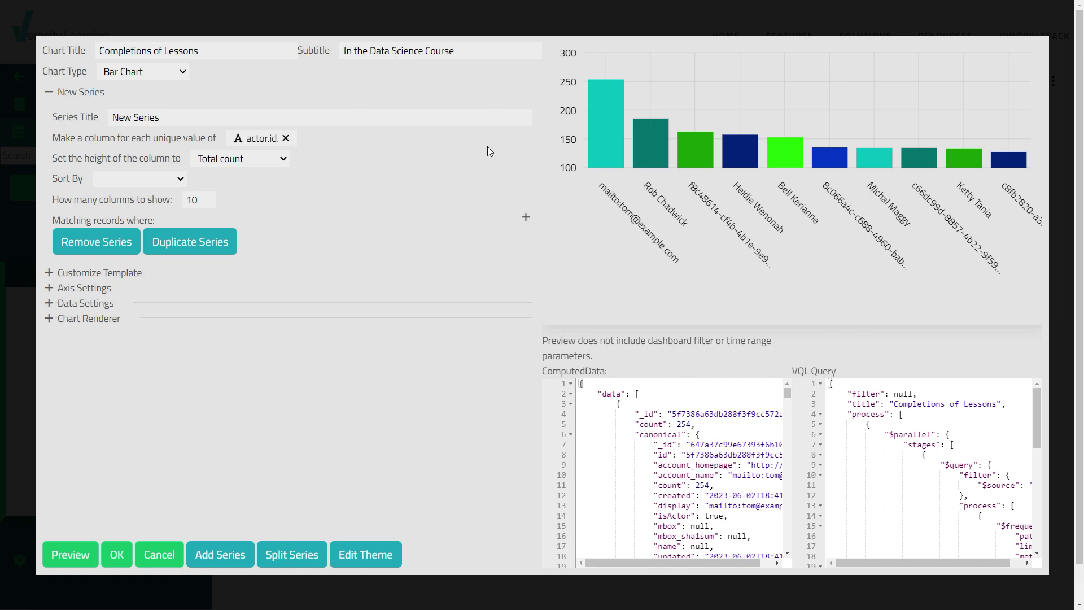
Change the series so it makes a column for each unique value of object.id
{"action": "left_click", "coordinate": [289, 140]}
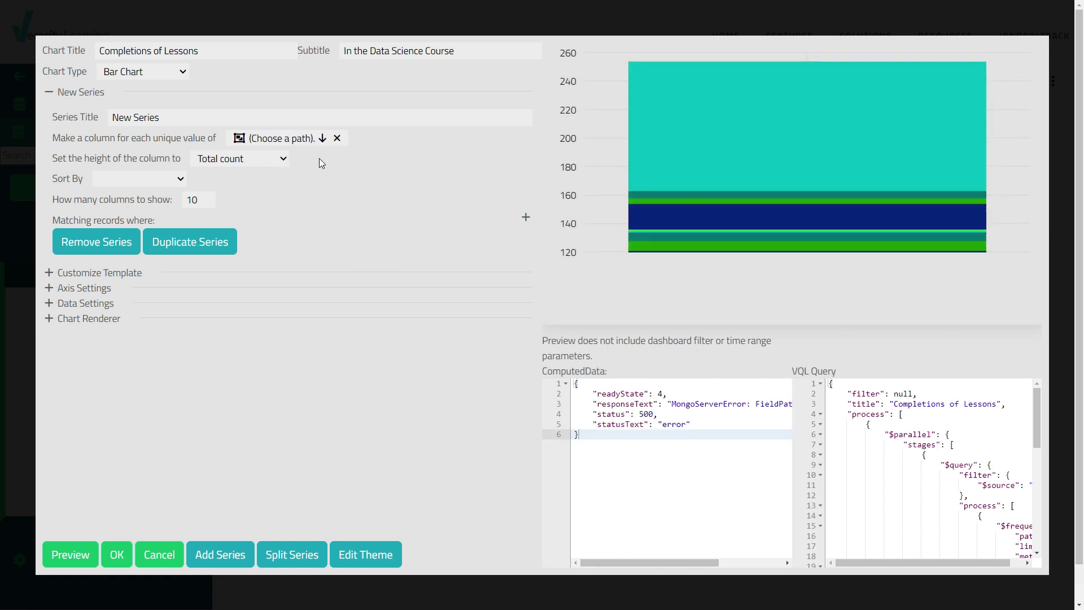
{"action": "left_click", "coordinate": [322, 139]}
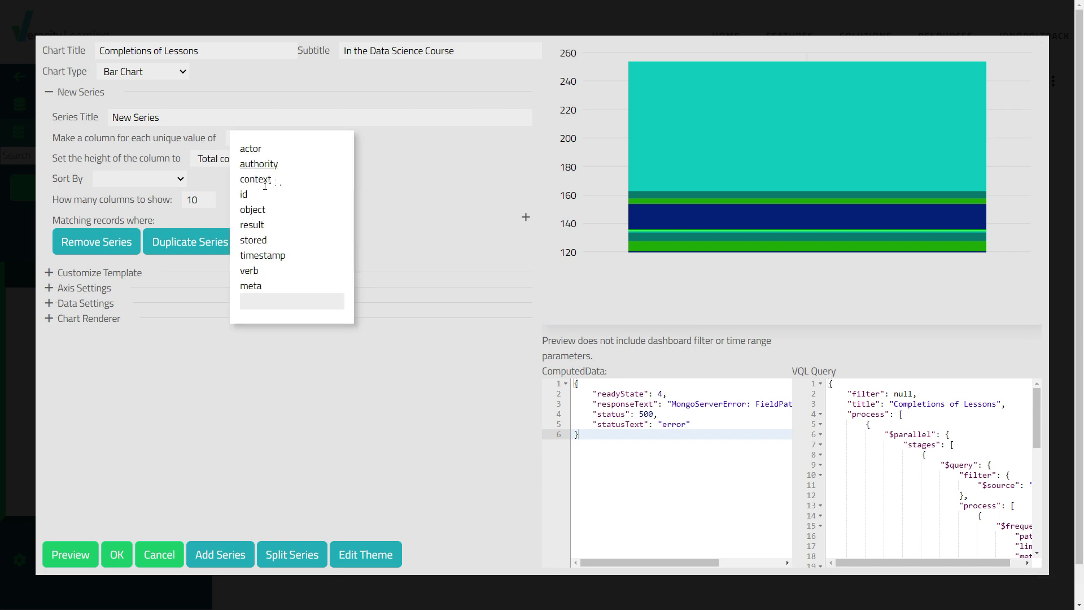
{"action": "left_click", "coordinate": [259, 208]}
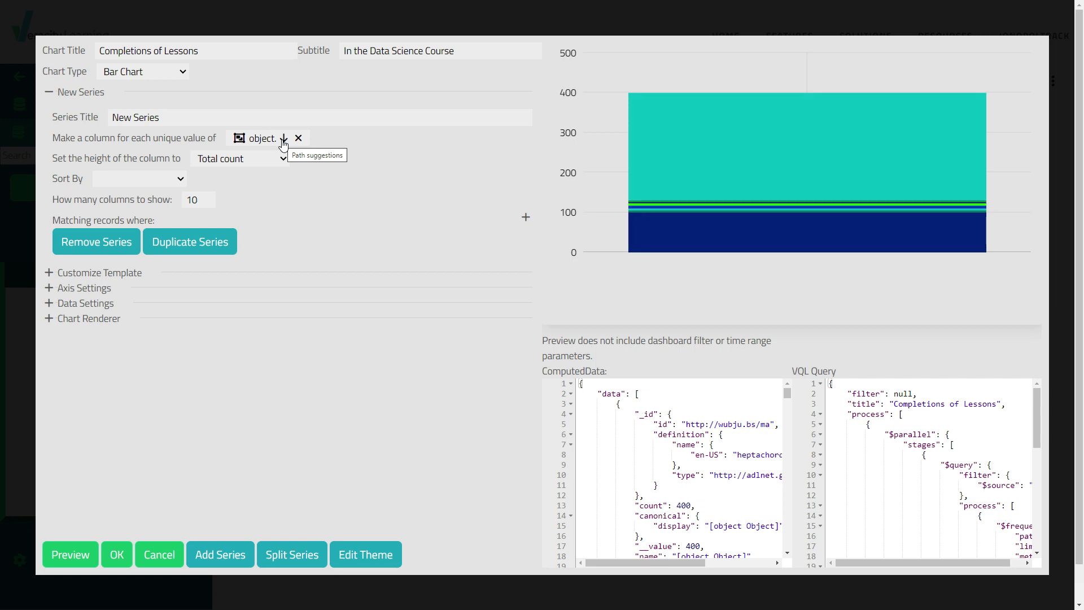
{"action": "left_click", "coordinate": [283, 141]}
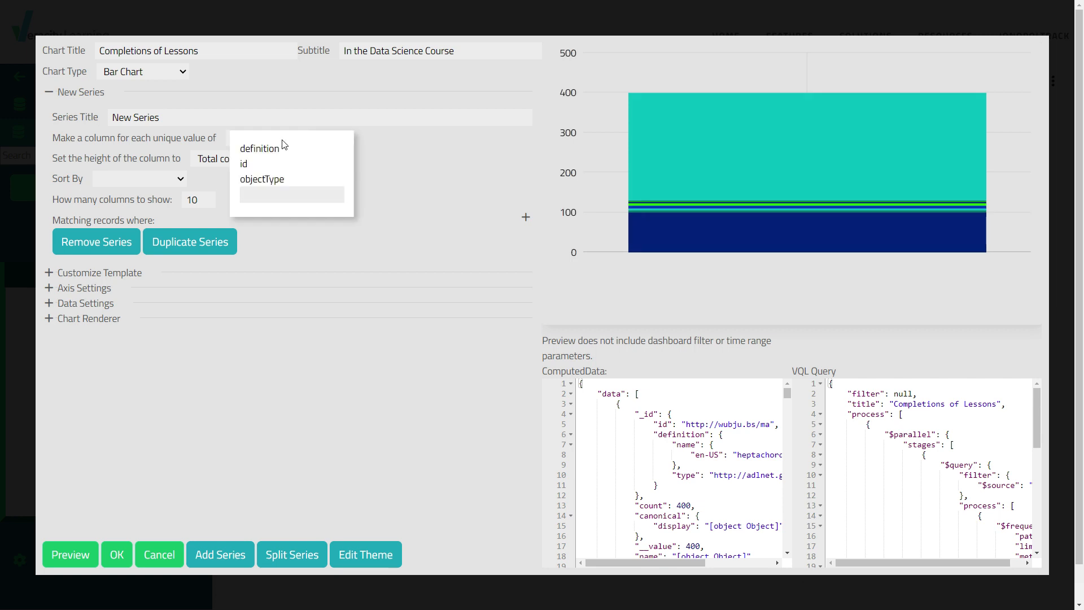
{"action": "left_click", "coordinate": [244, 164]}
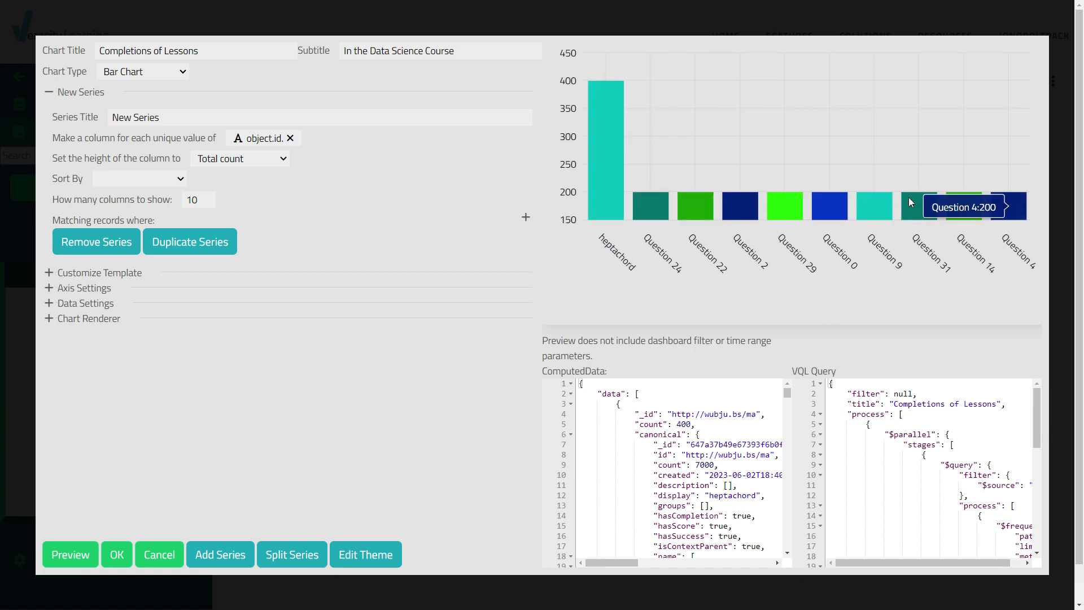
Set the number of columns to show in the series to 15
{"action": "left_click", "coordinate": [209, 196]}
{"action": "left_click", "coordinate": [209, 196]}
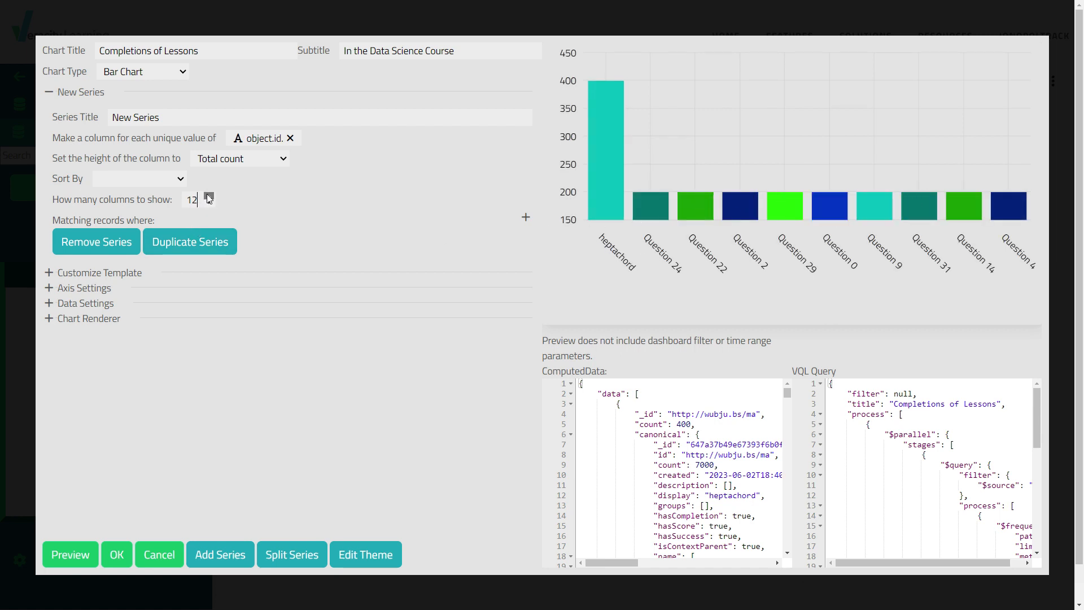
{"action": "left_click", "coordinate": [209, 196]}
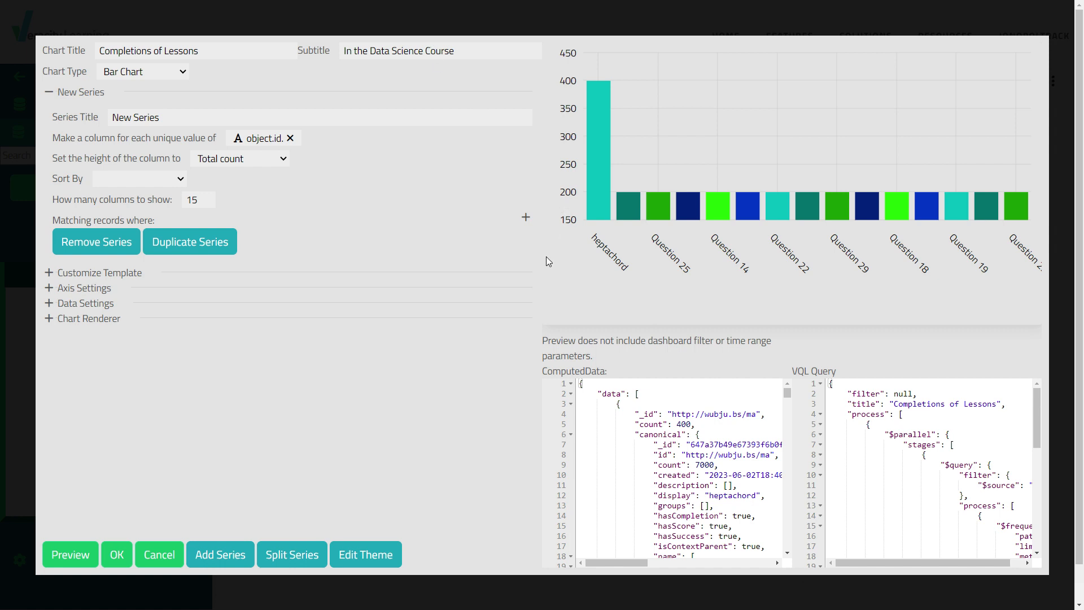
{"action": "left_click", "coordinate": [525, 220]}
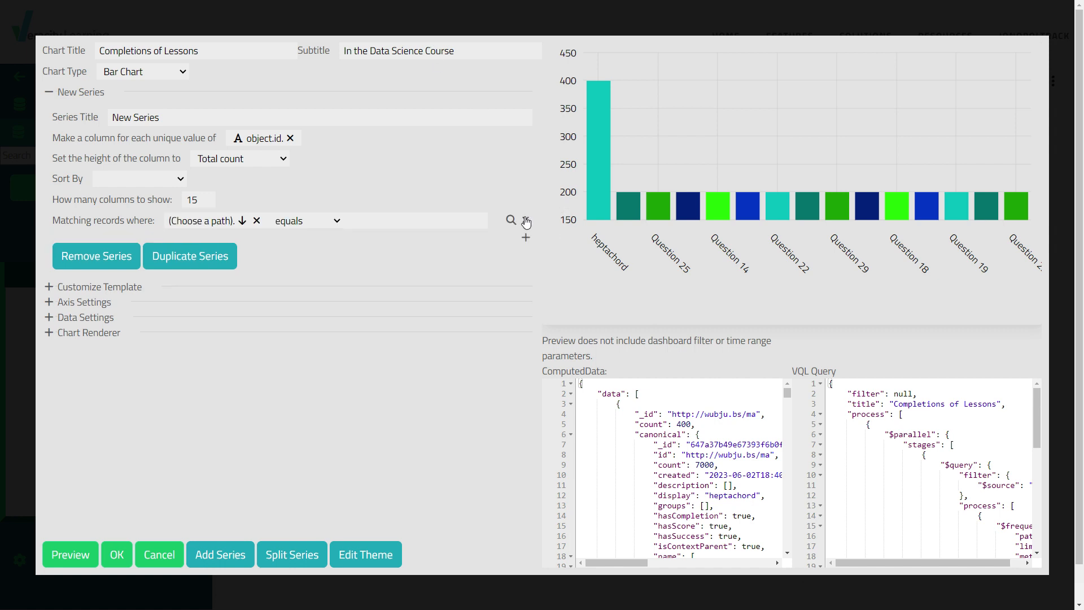
{"action": "left_click", "coordinate": [243, 221]}
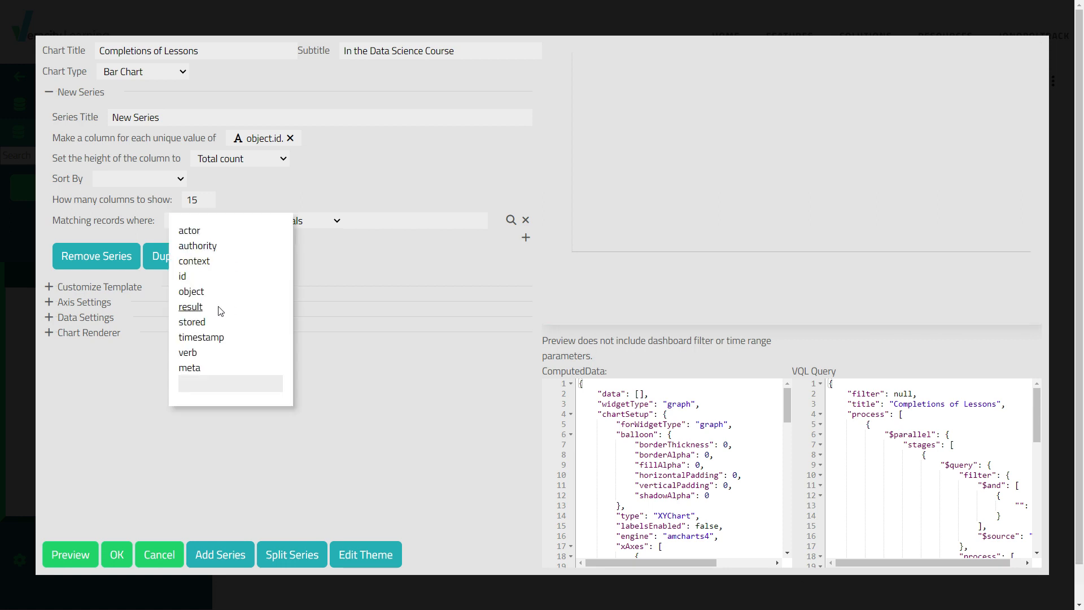
{"action": "left_click", "coordinate": [201, 262]}
{"action": "left_click", "coordinate": [227, 225]}
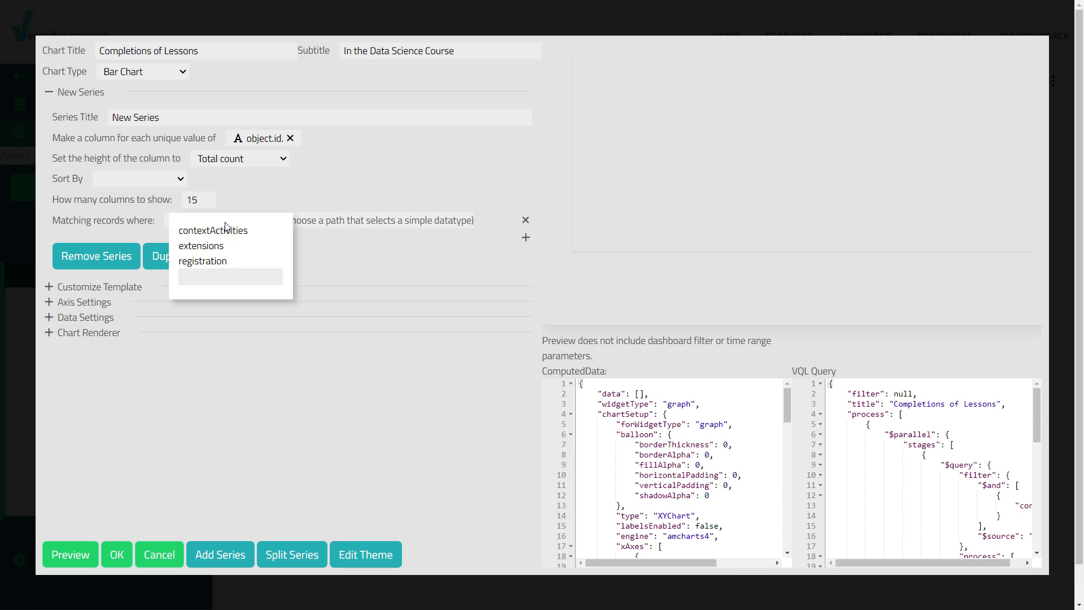
{"action": "left_click", "coordinate": [227, 229]}
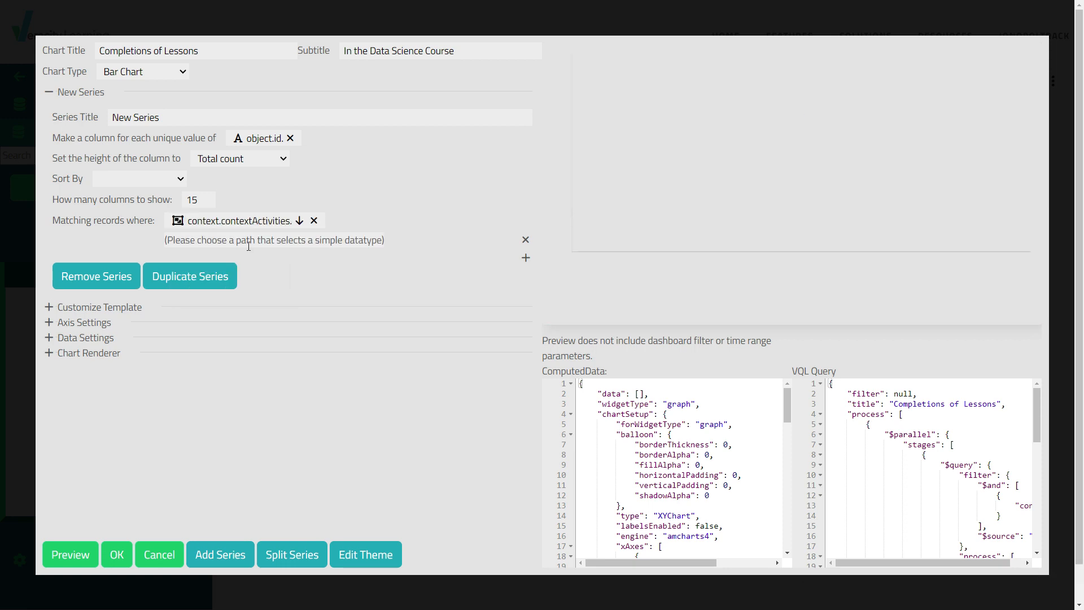
{"action": "left_click", "coordinate": [299, 222]}
{"action": "left_click", "coordinate": [208, 261]}
{"action": "left_click", "coordinate": [328, 222]}
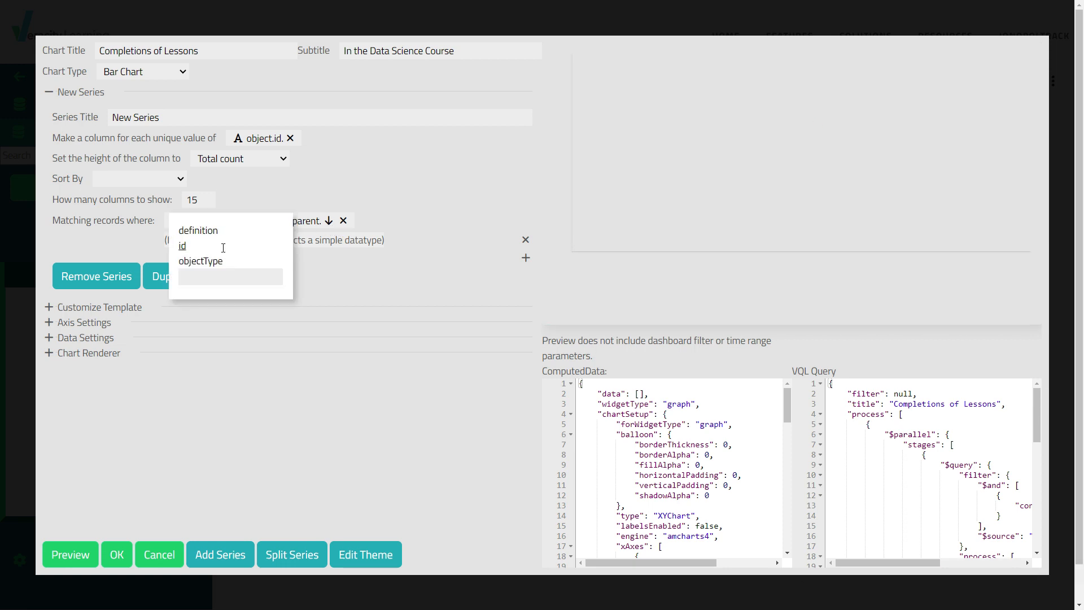
{"action": "left_click", "coordinate": [183, 246]}
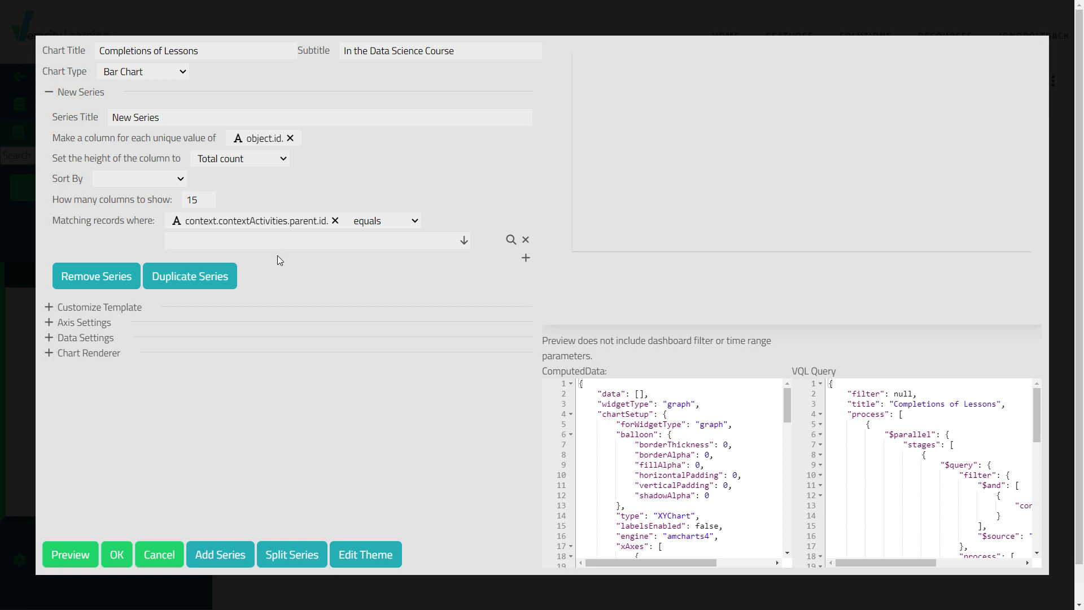
{"action": "type", "text": "https://www.coursera.org/specializations/jhu-data-science"}
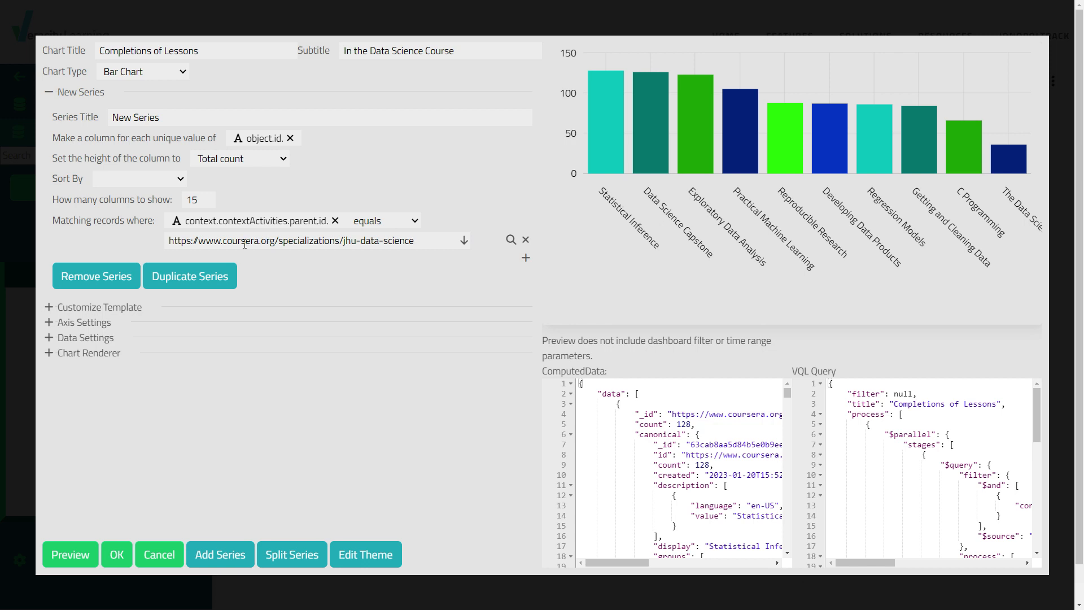
{"action": "left_click_drag", "start_coordinate": [245, 243], "coordinate": [434, 239]}
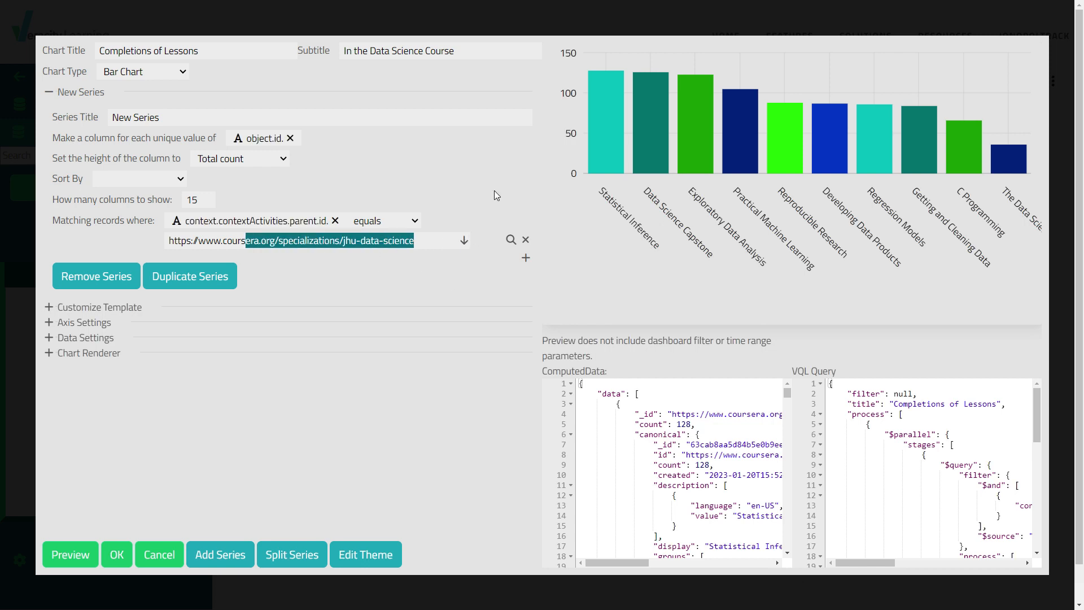
{"action": "left_click", "coordinate": [500, 165]}
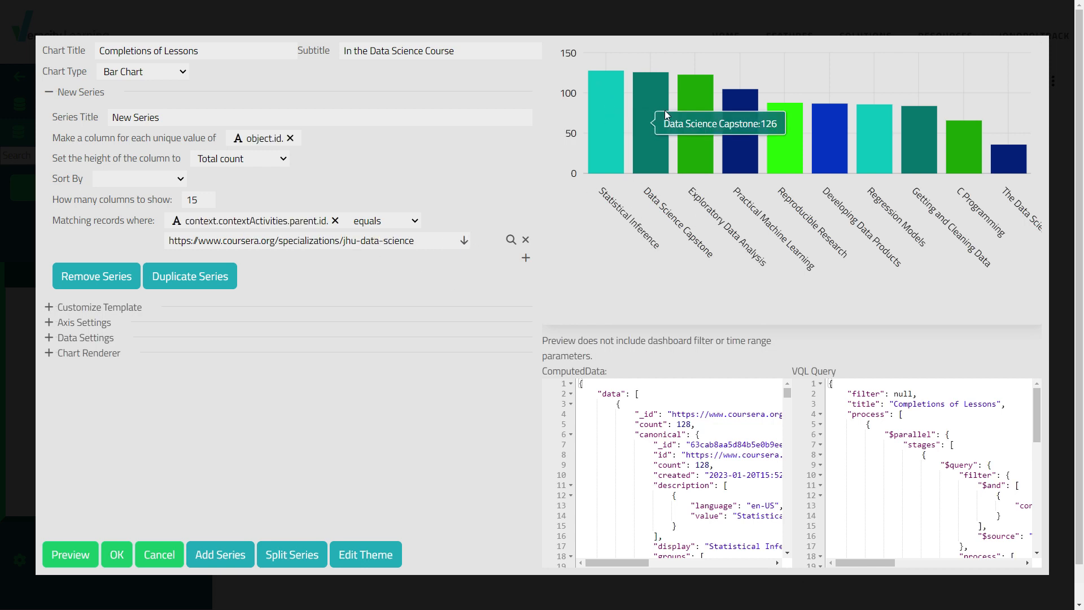
{"action": "left_click", "coordinate": [526, 259]}
{"action": "left_click", "coordinate": [220, 262]}
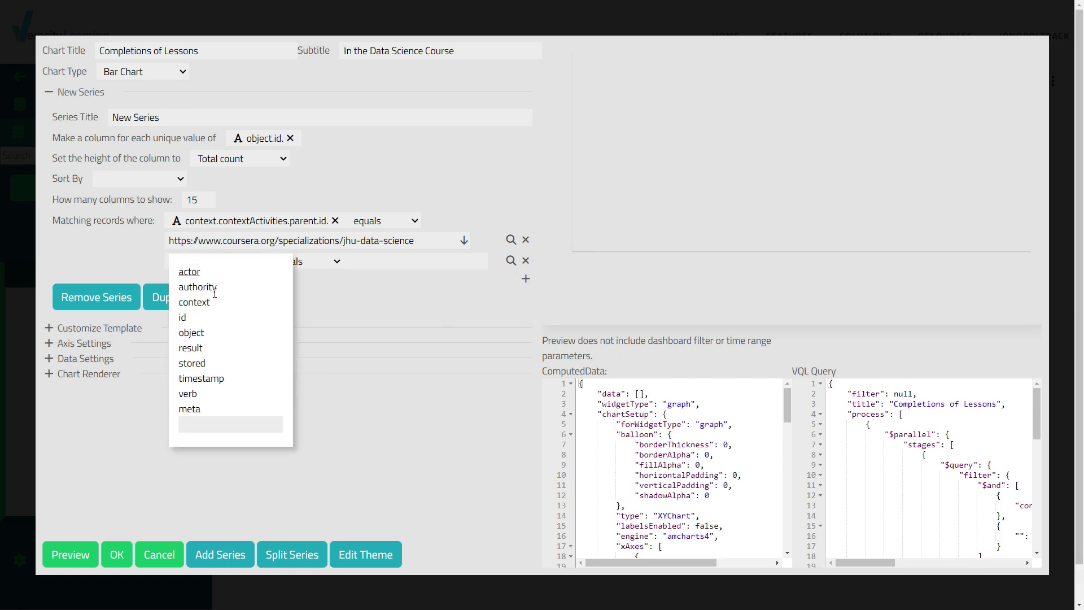
{"action": "left_click", "coordinate": [207, 396]}
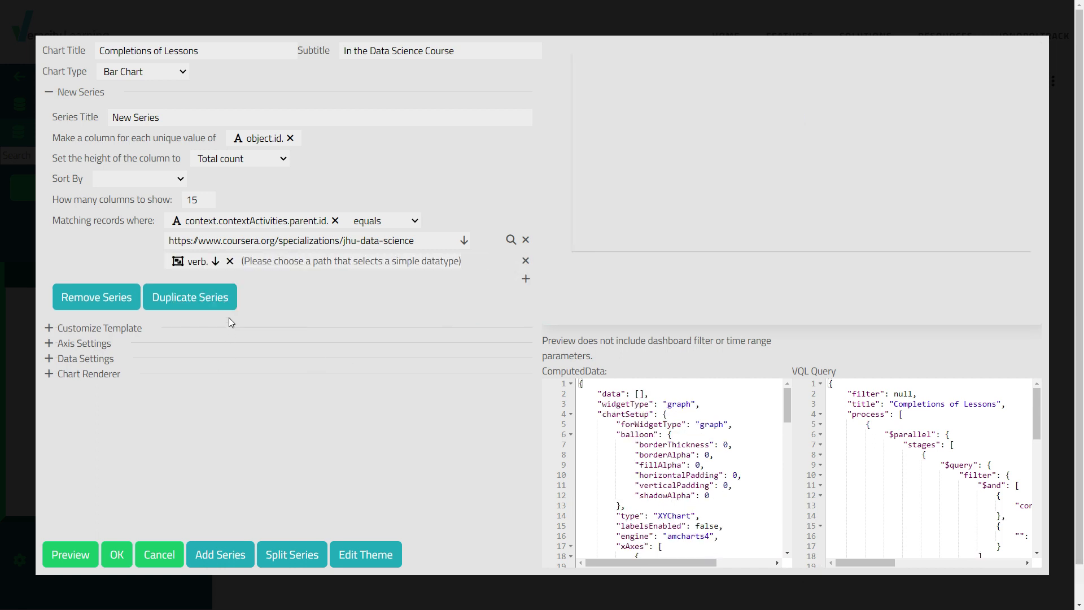
{"action": "left_click", "coordinate": [215, 267]}
{"action": "left_click", "coordinate": [207, 290]}
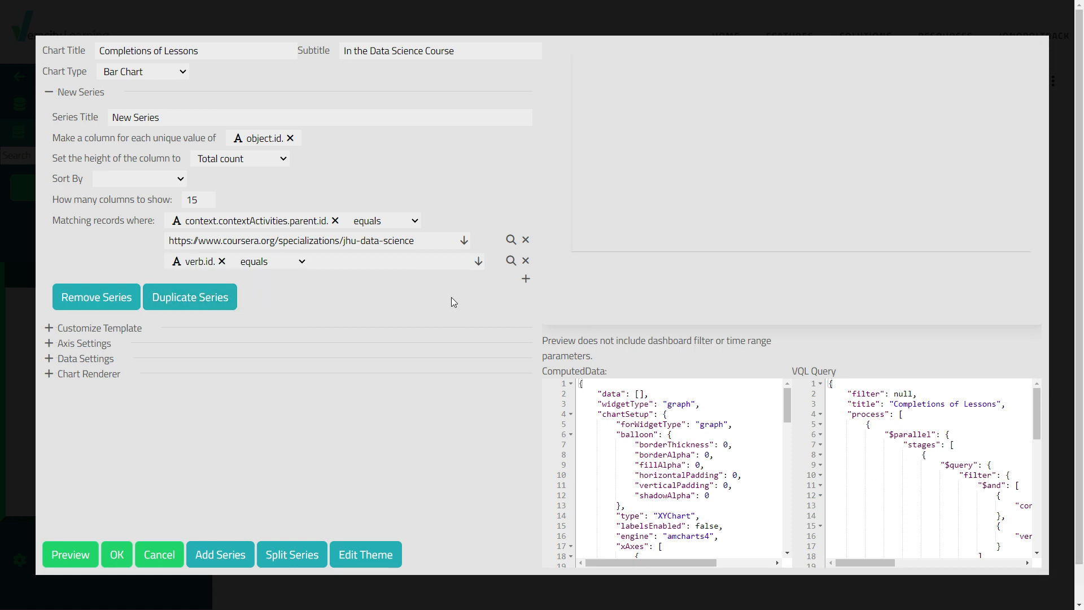
{"action": "left_click", "coordinate": [478, 263]}
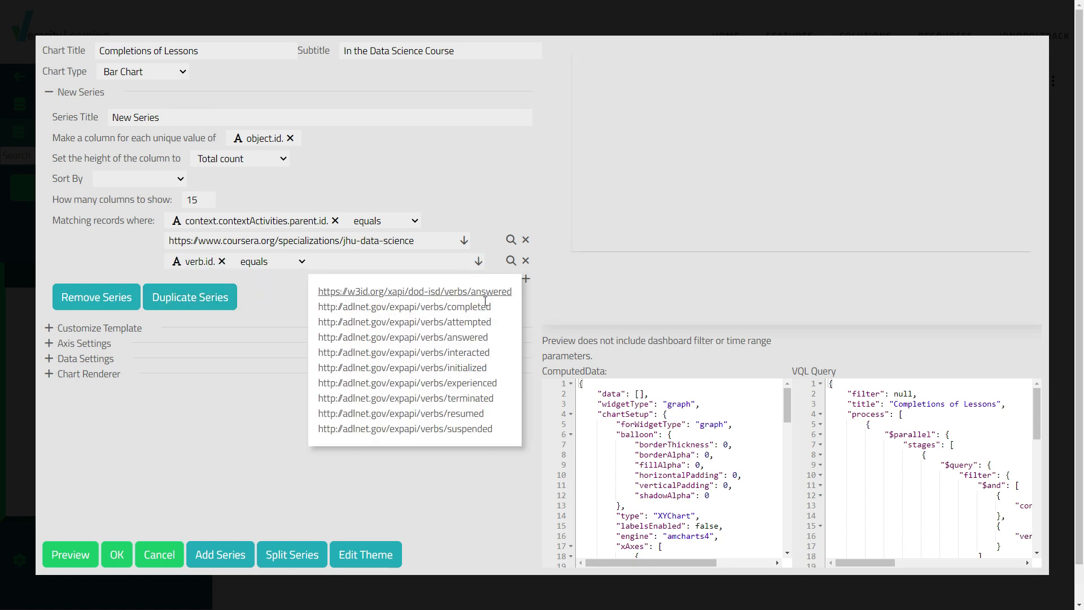
{"action": "left_click", "coordinate": [485, 307]}
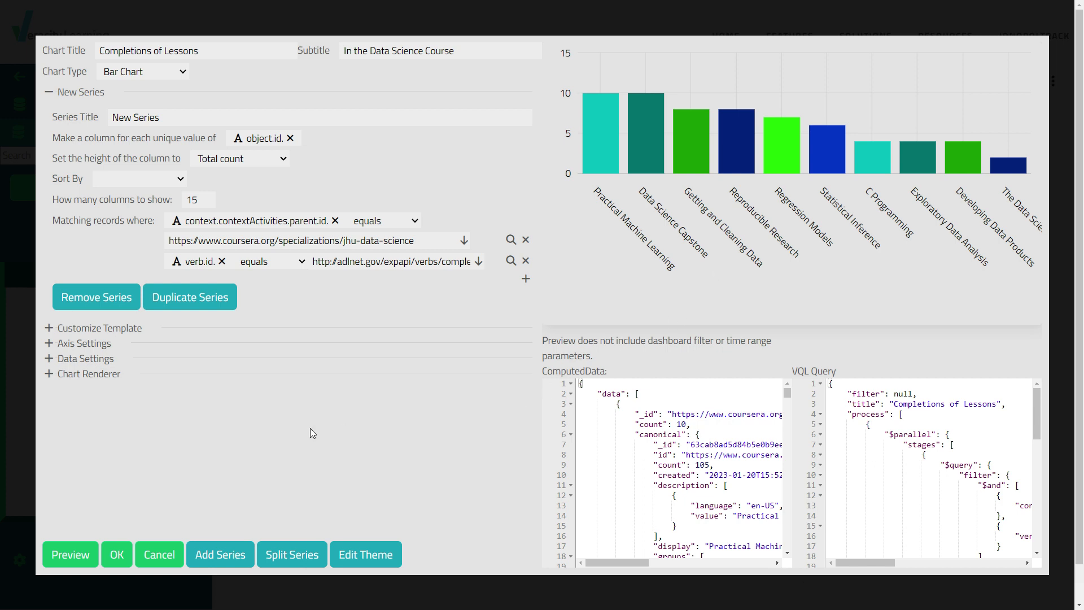
Accept the chart settings and enlarge the Completions of Lessons widget to nearly the full dashboard width
{"action": "left_click", "coordinate": [117, 555]}
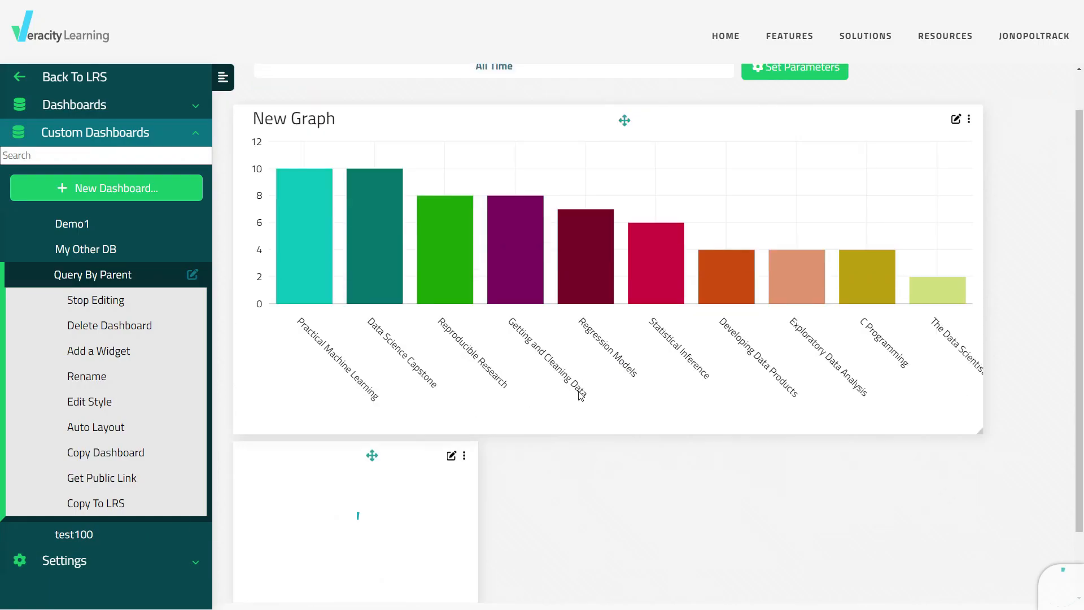
{"action": "scroll", "coordinate": [827, 327], "scroll_direction": "down", "scroll_amount": 2}
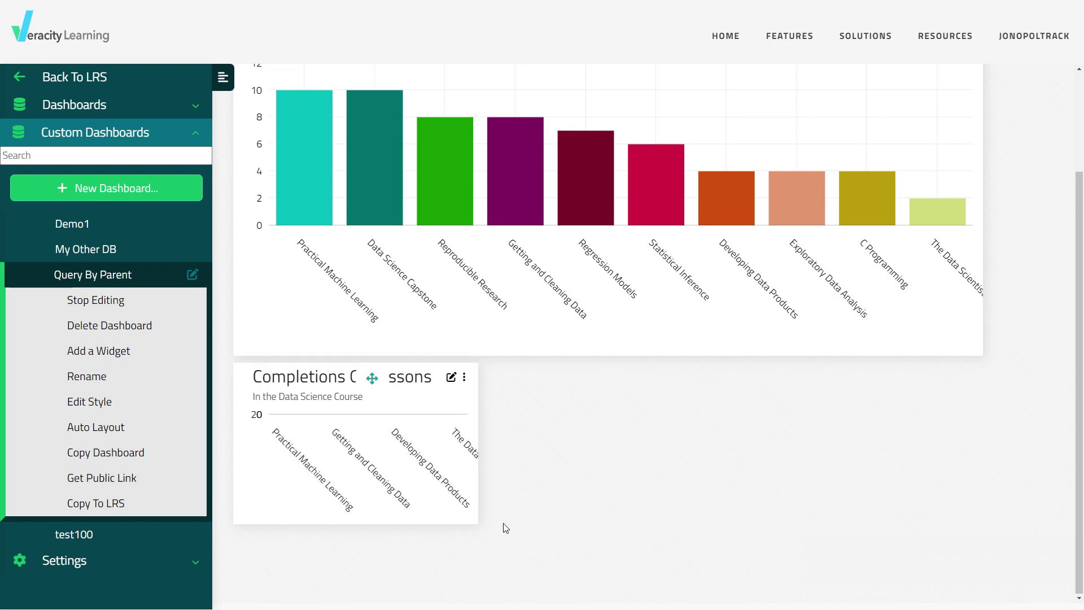
{"action": "left_click_drag", "start_coordinate": [476, 523], "coordinate": [991, 569]}
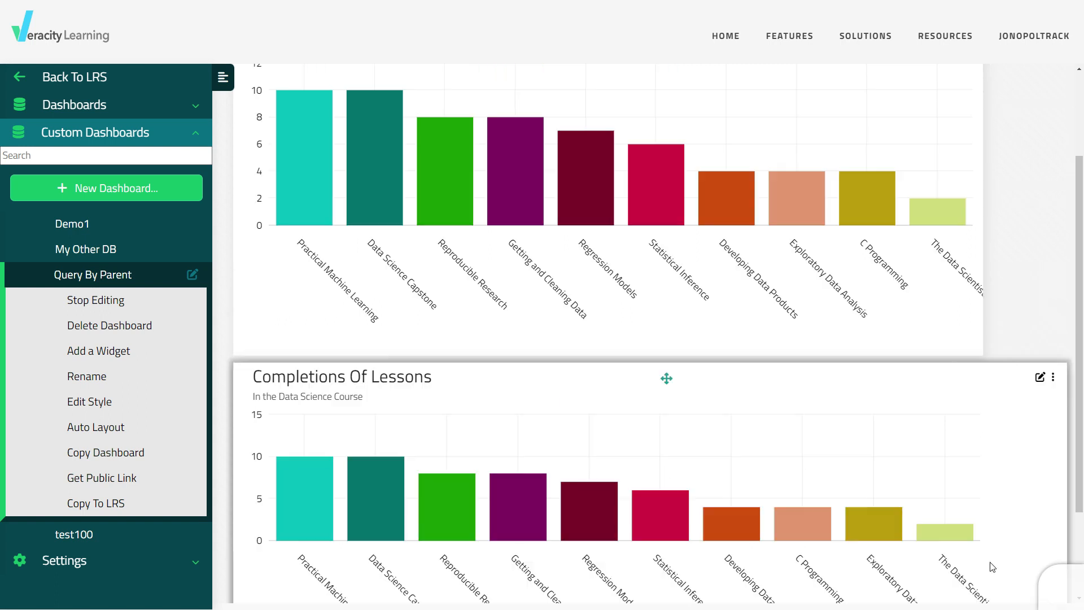
{"action": "scroll", "coordinate": [1022, 507], "scroll_direction": "down", "scroll_amount": 2}
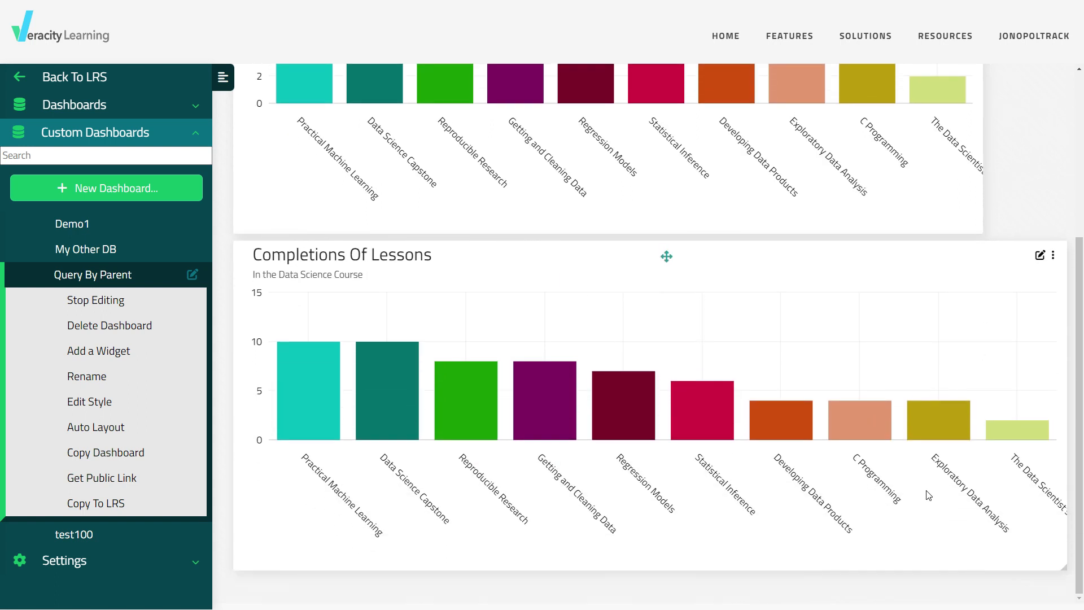